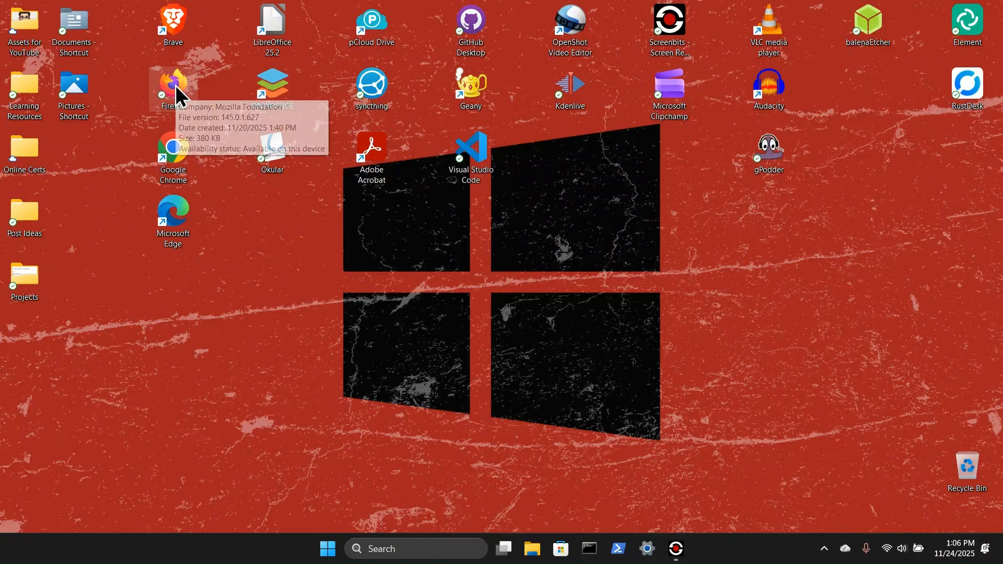
Step: Open ubuntu.com in Firefox and save the tracking choices with the Performance and Functional trackers left off
double_click(177, 86)
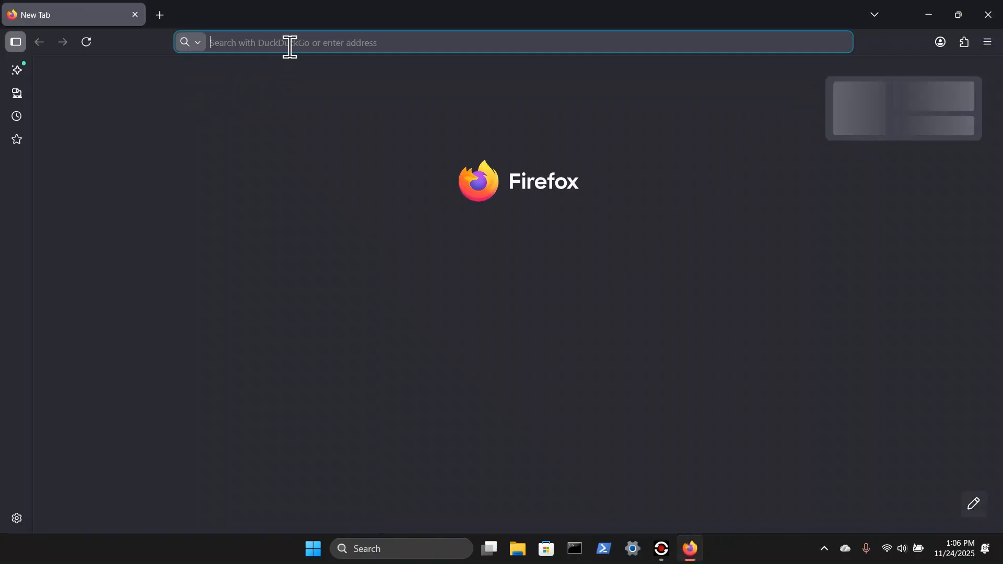
left_click(291, 46)
type("ub")
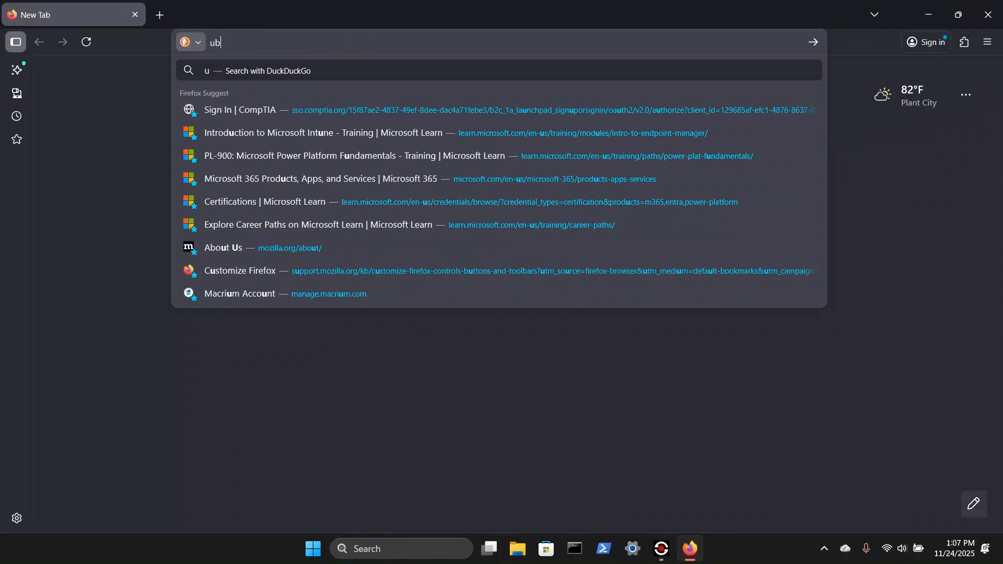
type("untu.com")
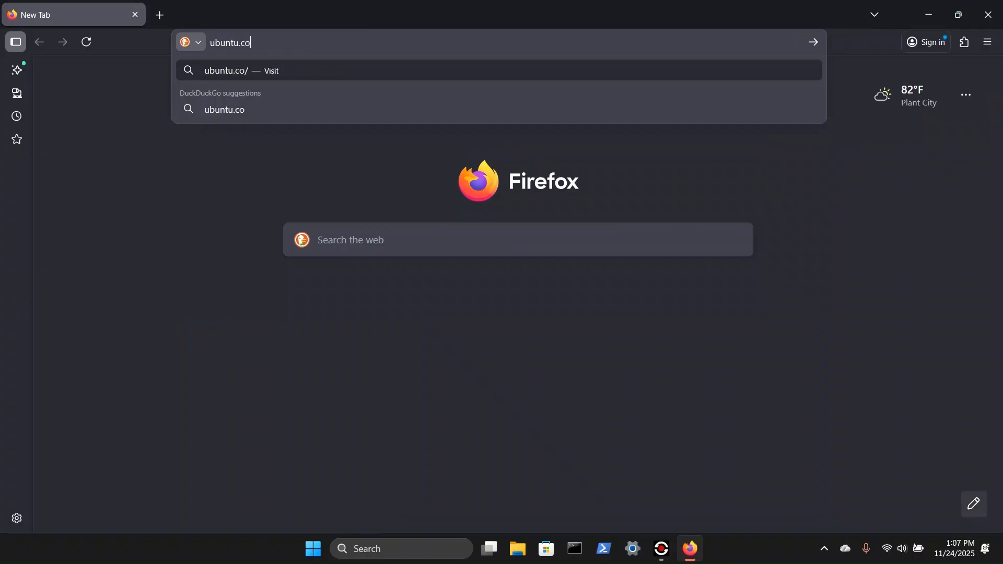
key("Return")
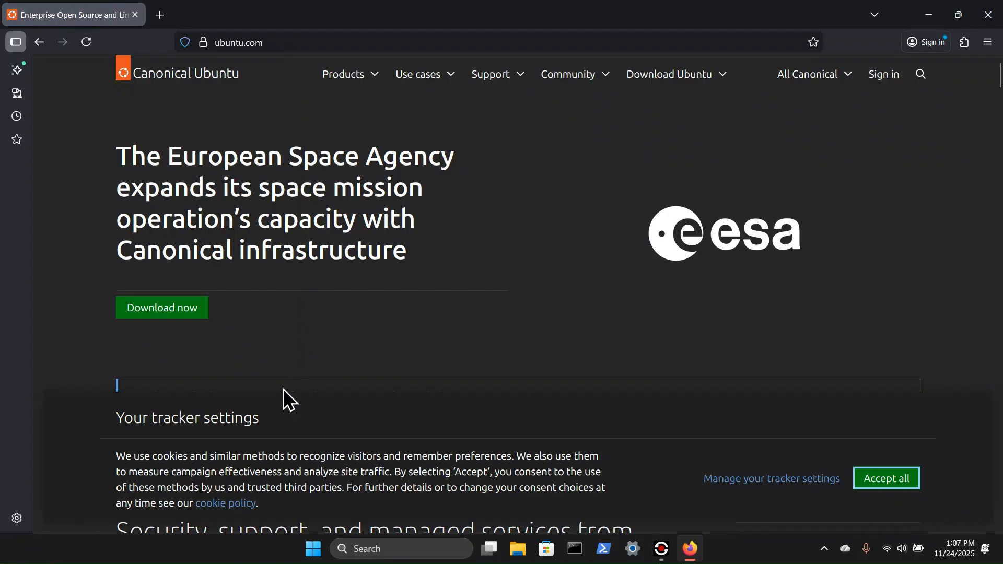
left_click(721, 479)
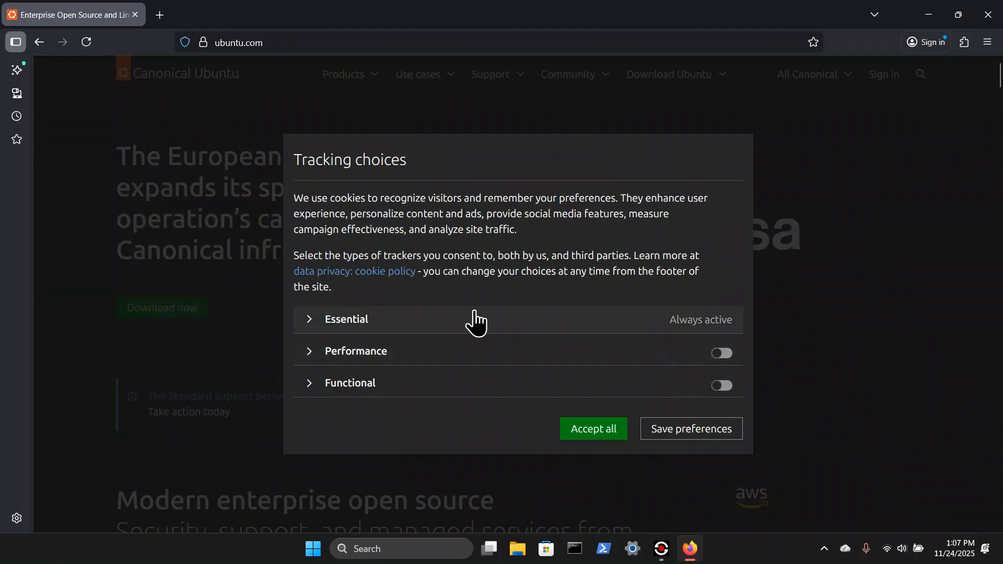
left_click(678, 431)
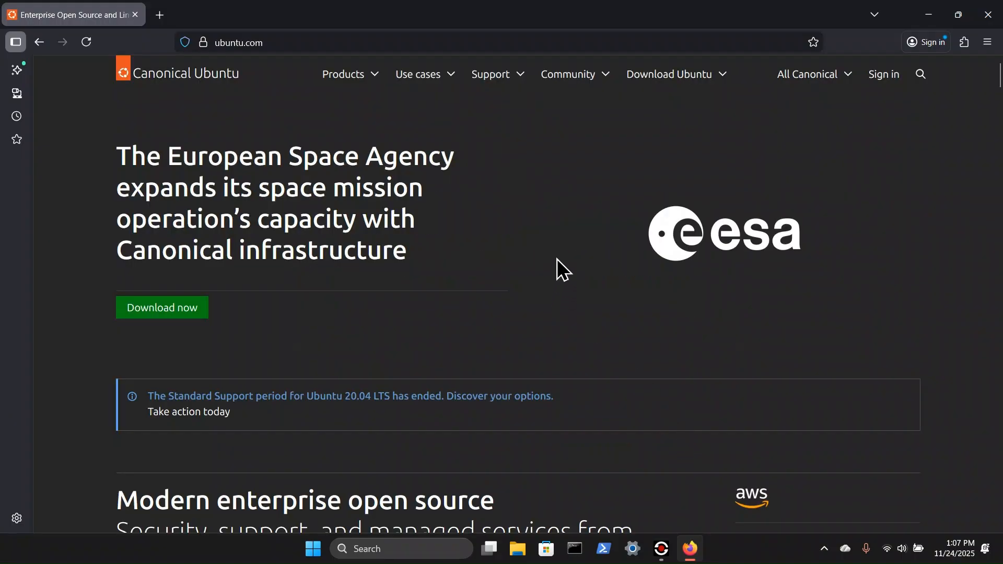
Step: Download the Ubuntu Desktop 24.04.3 LTS image for Intel or AMD 64-bit architecture
left_click(650, 81)
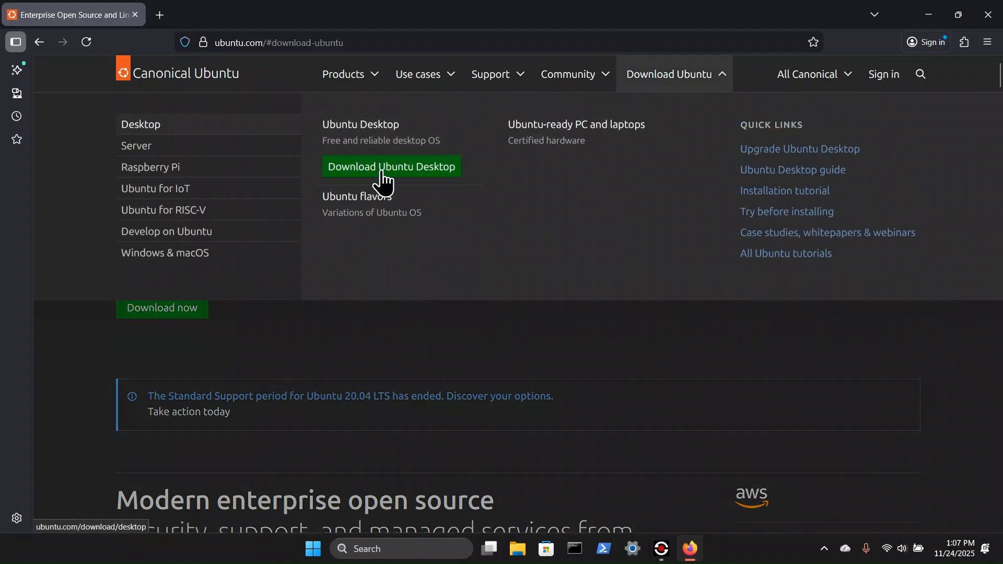
left_click(353, 172)
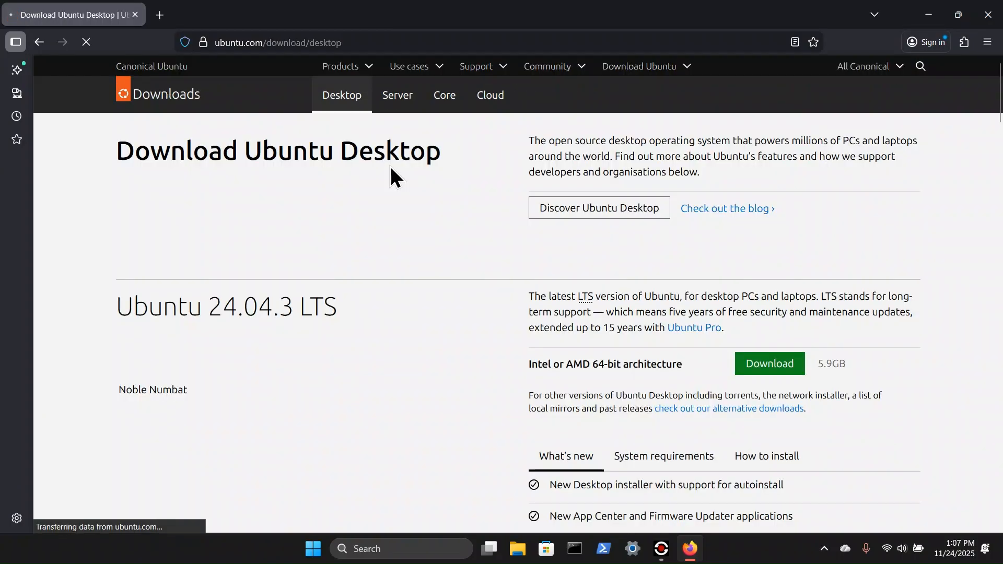
scroll(818, 211, "down", 3)
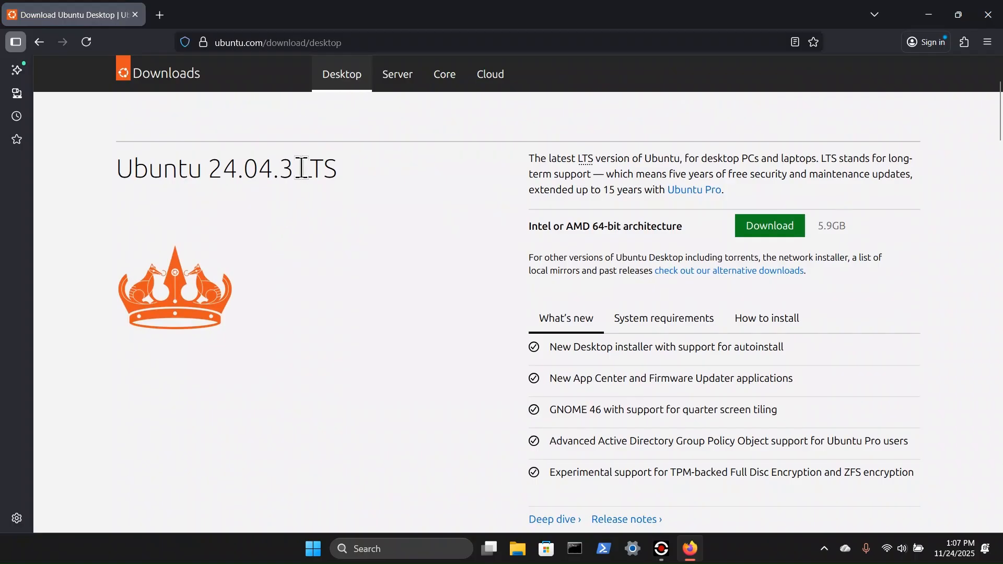
left_click_drag(298, 170, 333, 170)
left_click(448, 170)
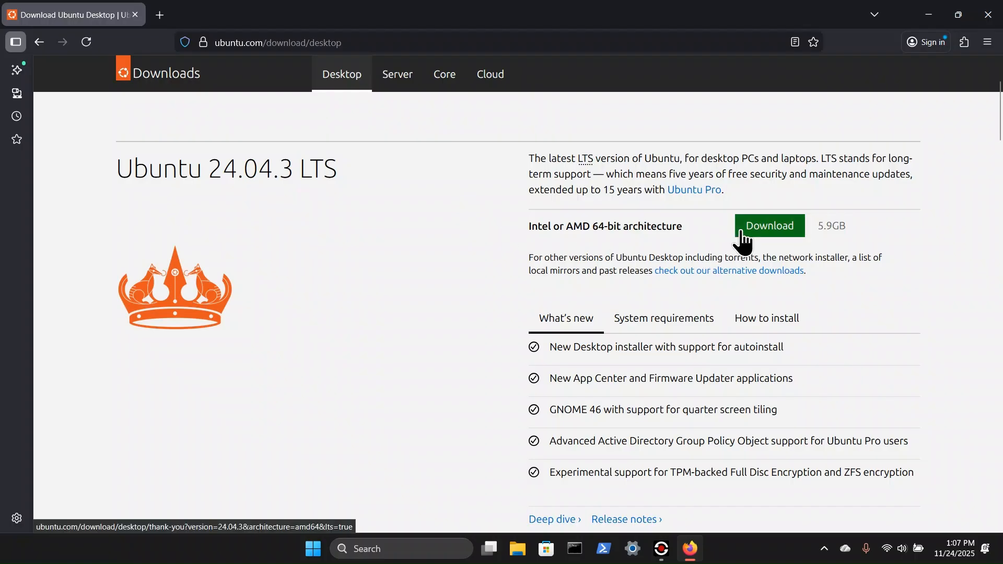
left_click(778, 231)
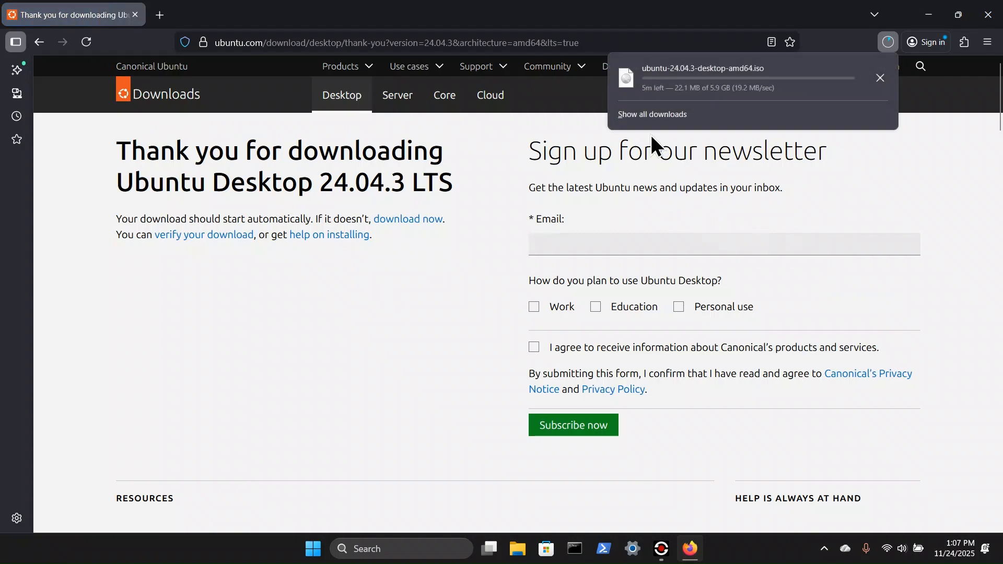
Step: Return to the Ubuntu Desktop download page, view the system requirements, and check the ISO download's progress
left_click(35, 44)
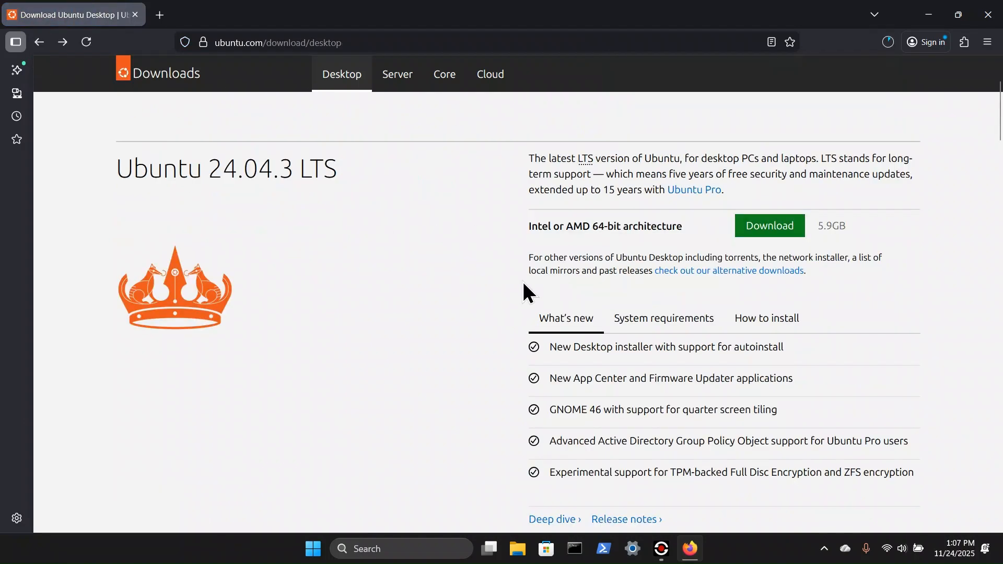
left_click(662, 326)
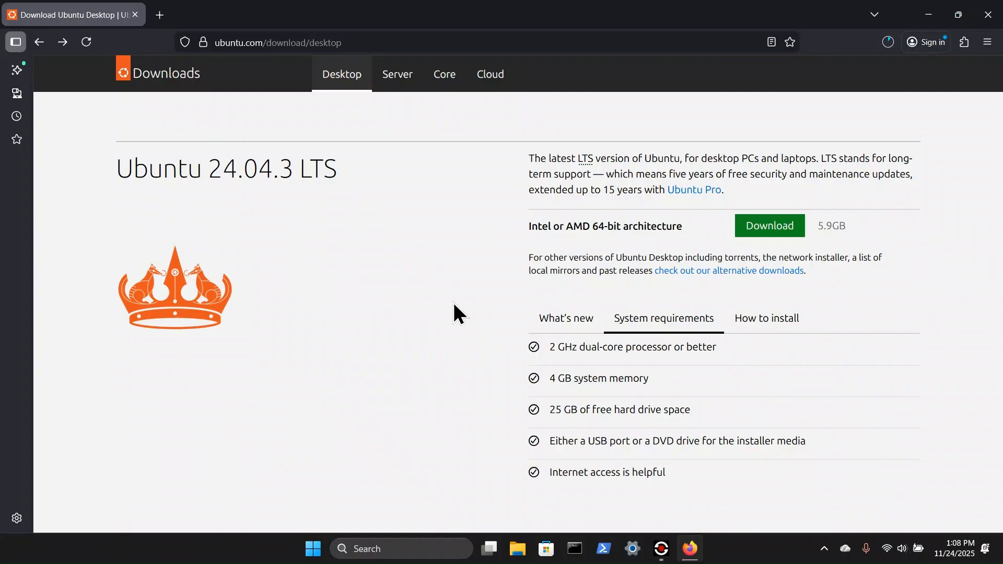
left_click(888, 43)
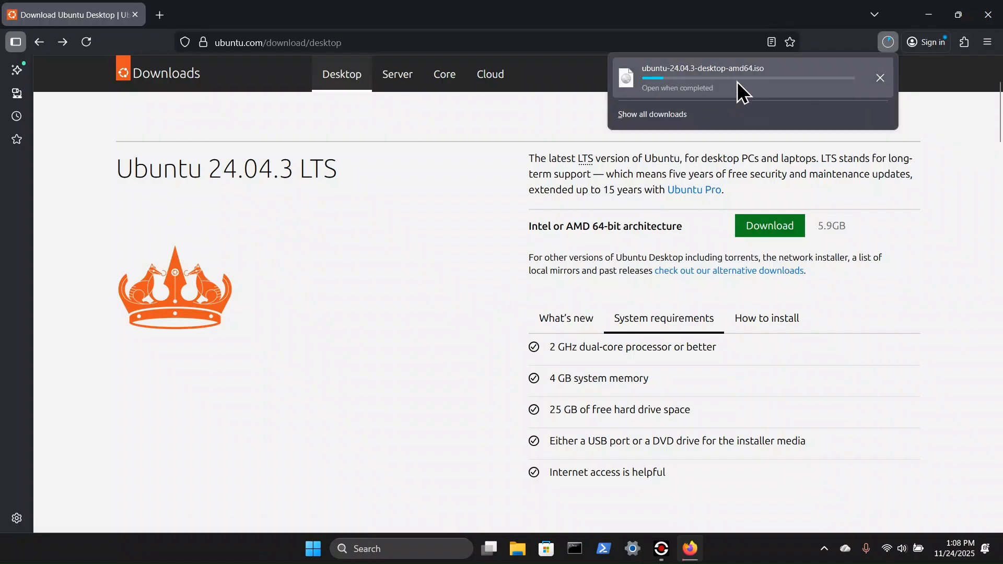
Step: Open rufus.ie in a new browser tab
left_click(160, 25)
left_click(252, 44)
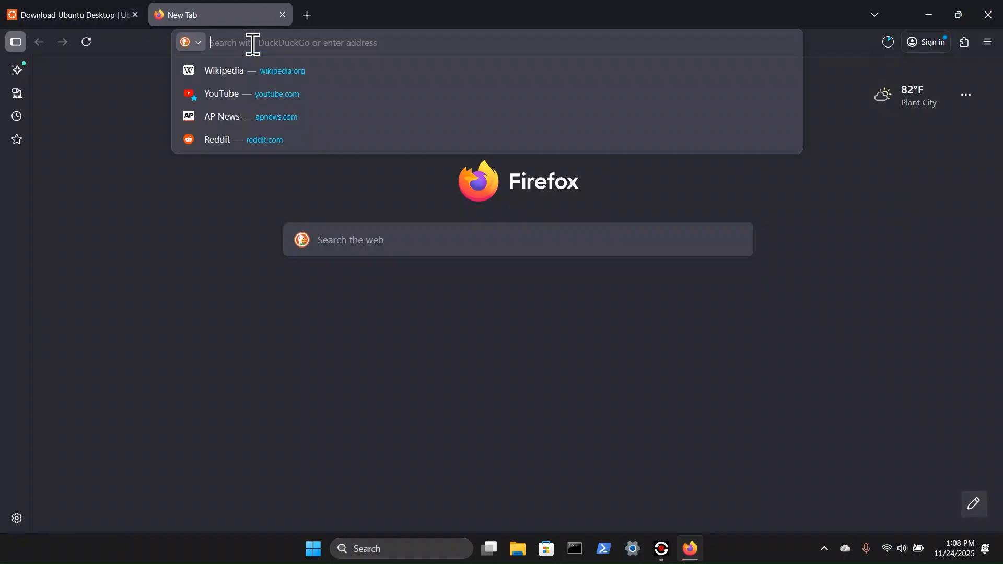
type("rufus.ie")
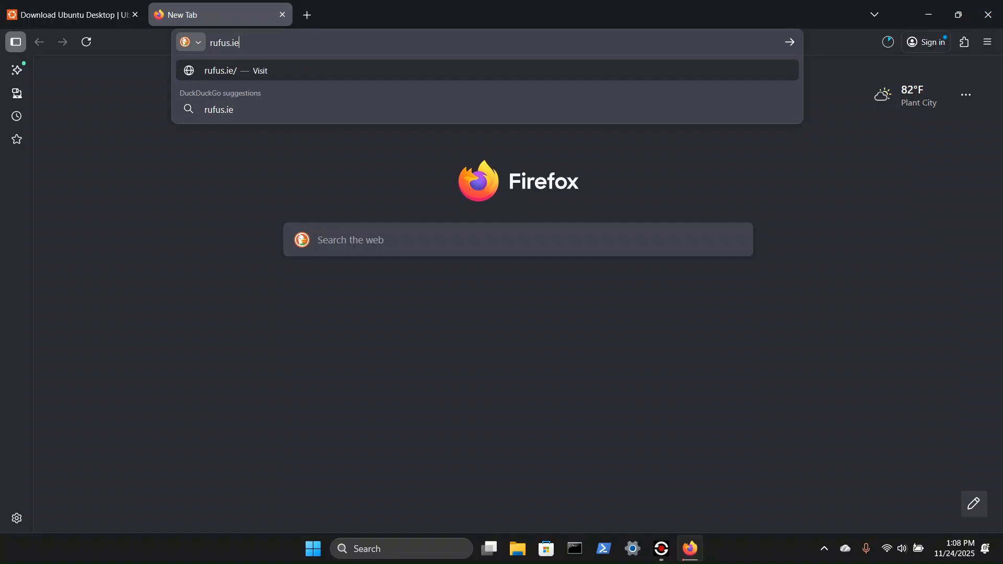
key("Return")
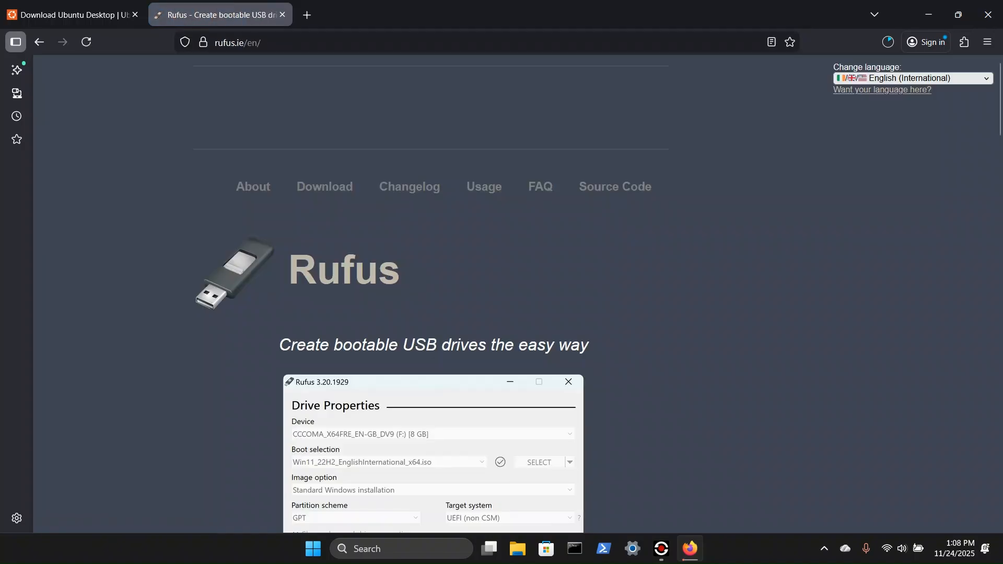
Step: Download the standard Windows x64 release rufus-4.11.exe and check the progress of the downloads
scroll(150, 146, "down", 4)
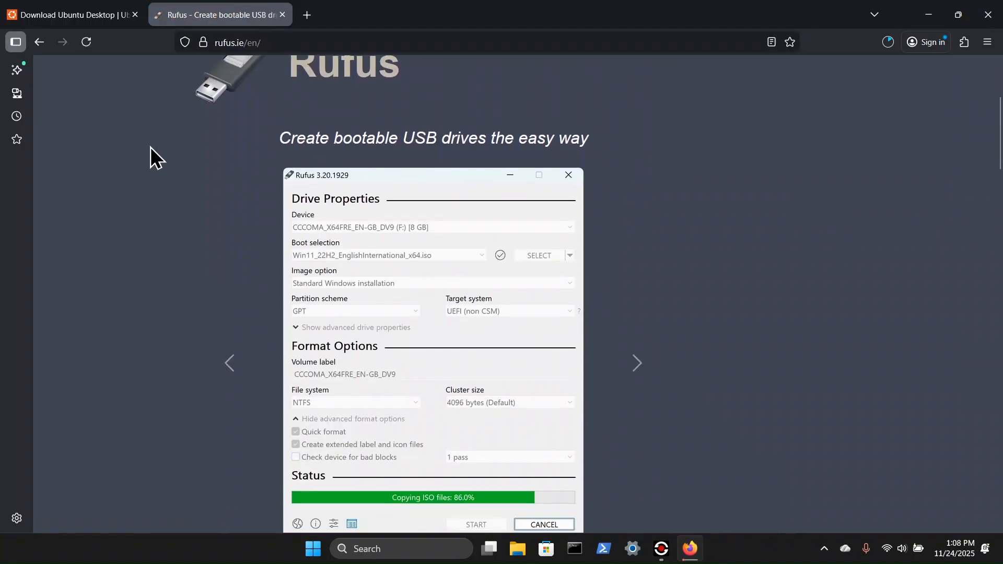
scroll(150, 146, "down", 1)
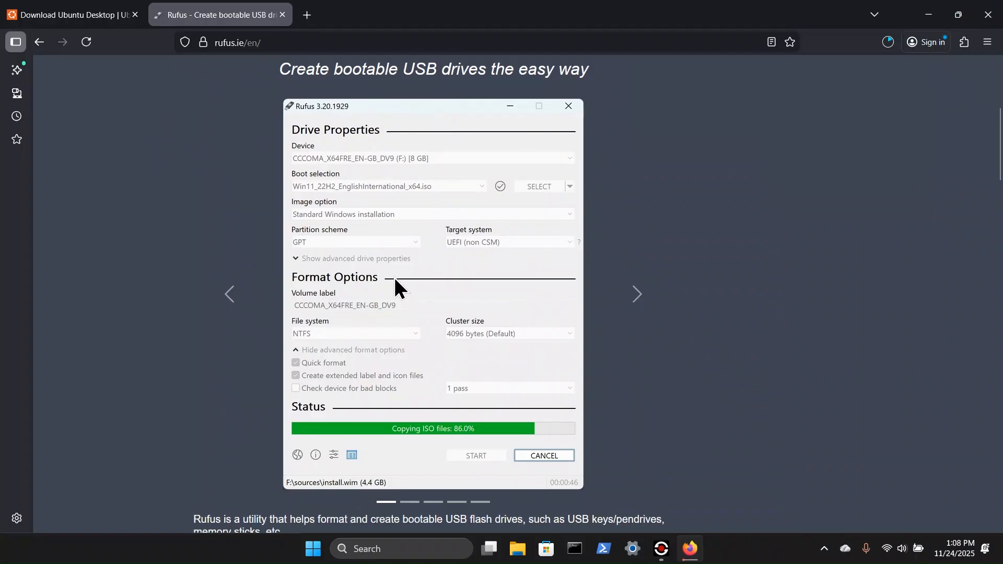
scroll(566, 125, "down", 8)
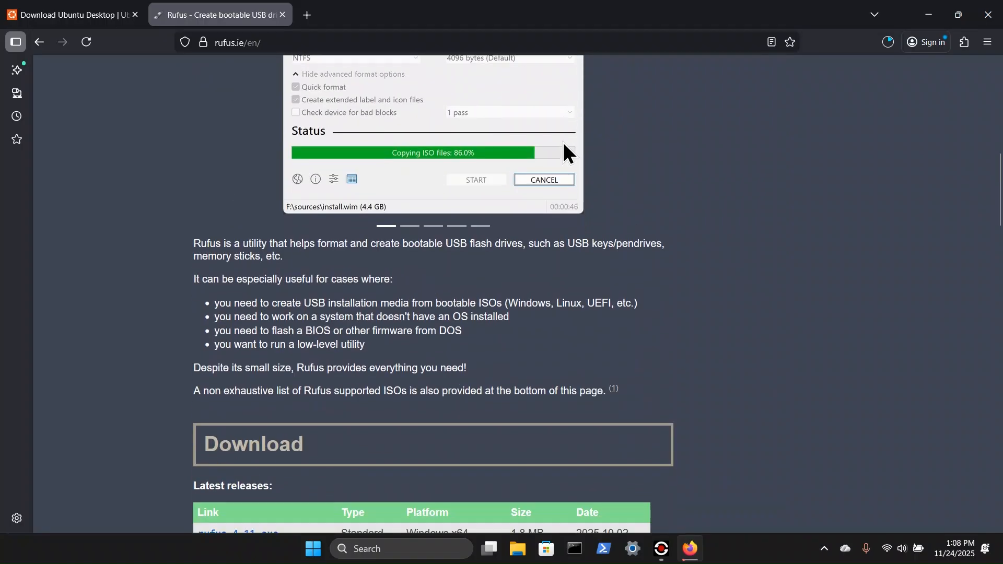
scroll(564, 142, "down", 1)
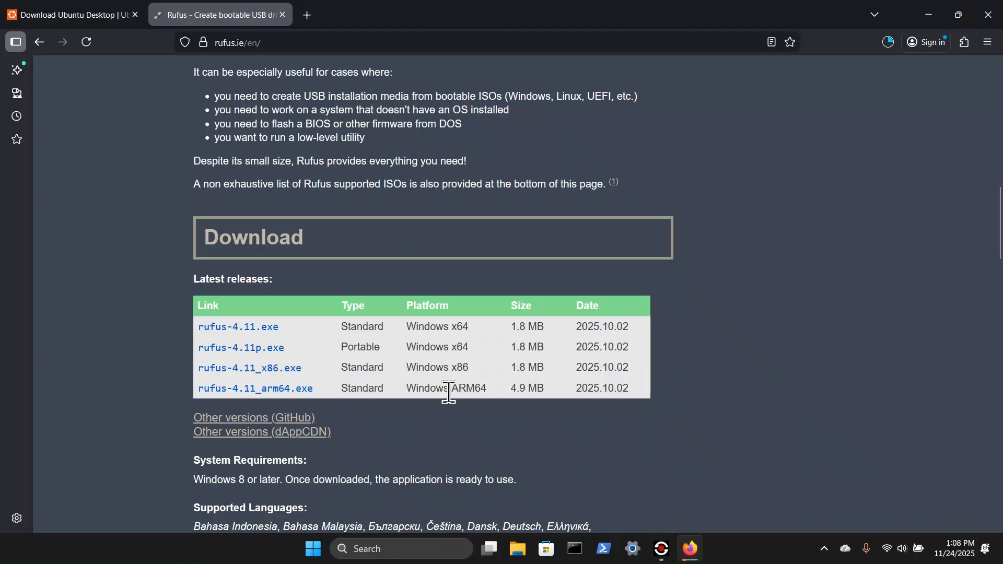
left_click(257, 331)
left_click(887, 45)
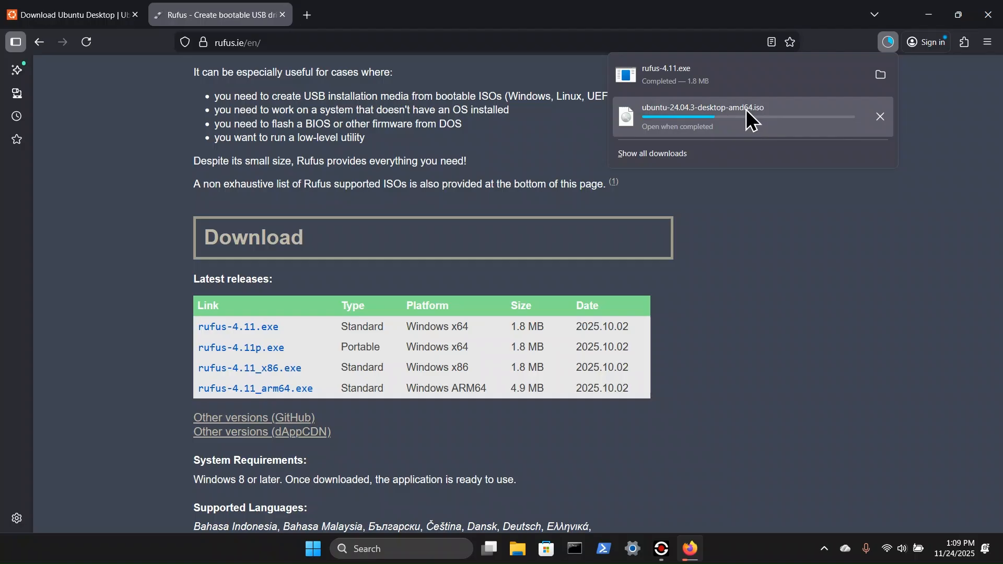
Step: Run rufus-4.11 from the Downloads folder in File Explorer, view its main window, and close it
left_click(930, 16)
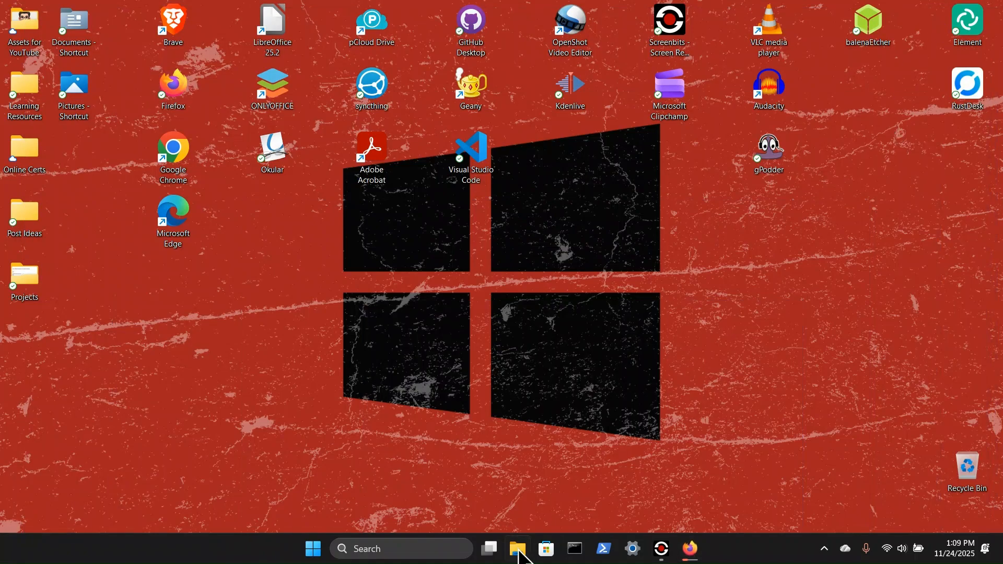
left_click(518, 550)
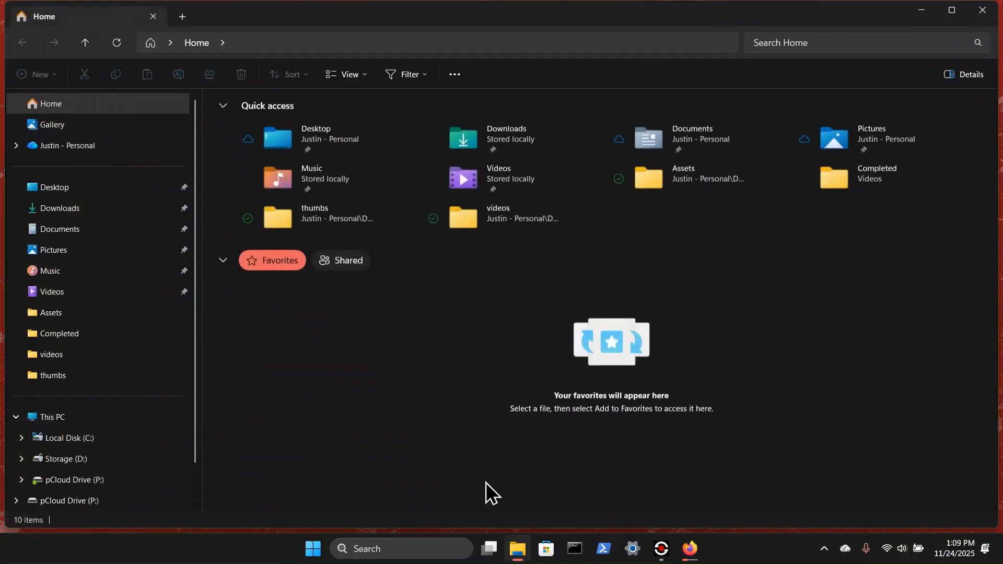
left_click(104, 207)
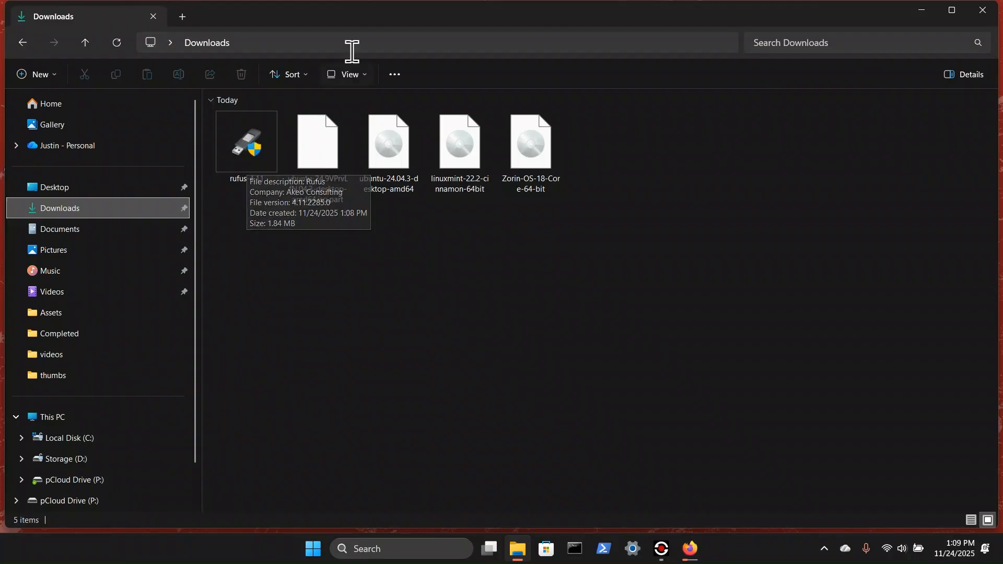
double_click(253, 146)
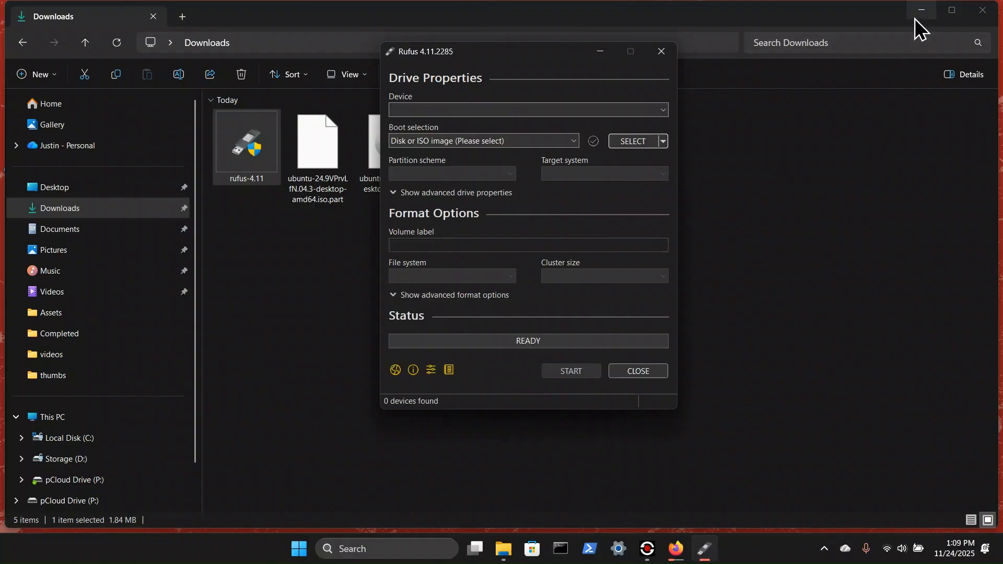
left_click(916, 16)
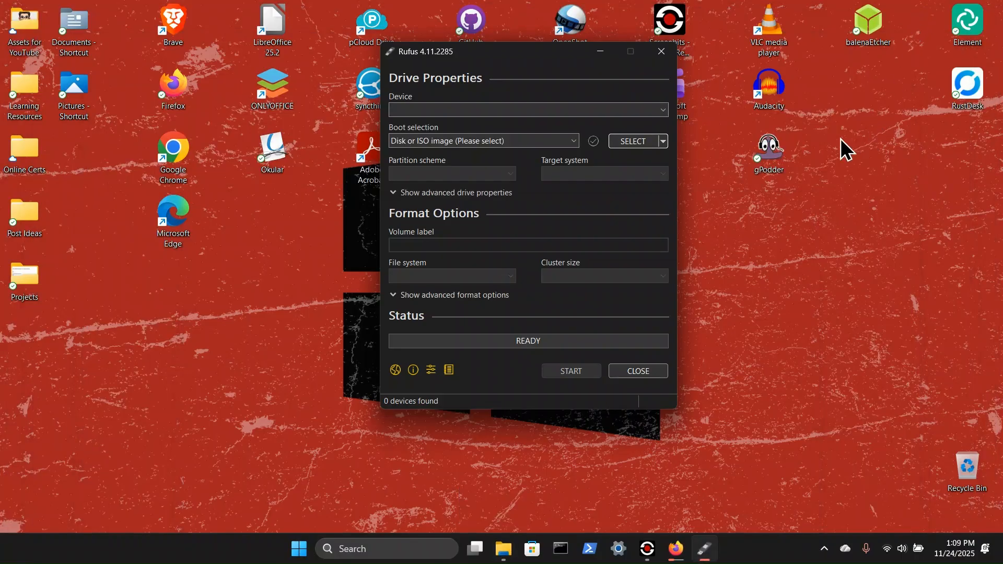
left_click_drag(519, 59, 526, 63)
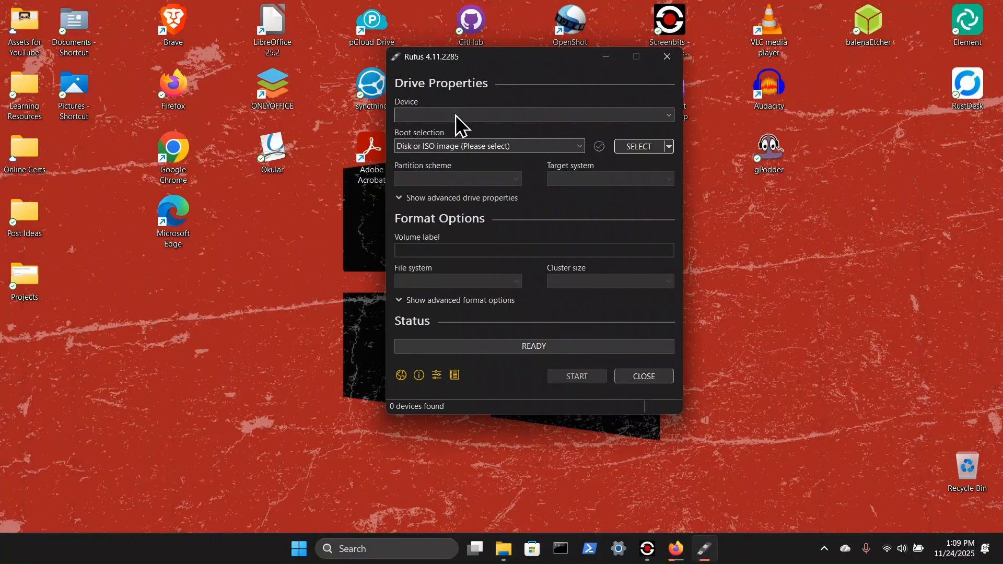
left_click(668, 59)
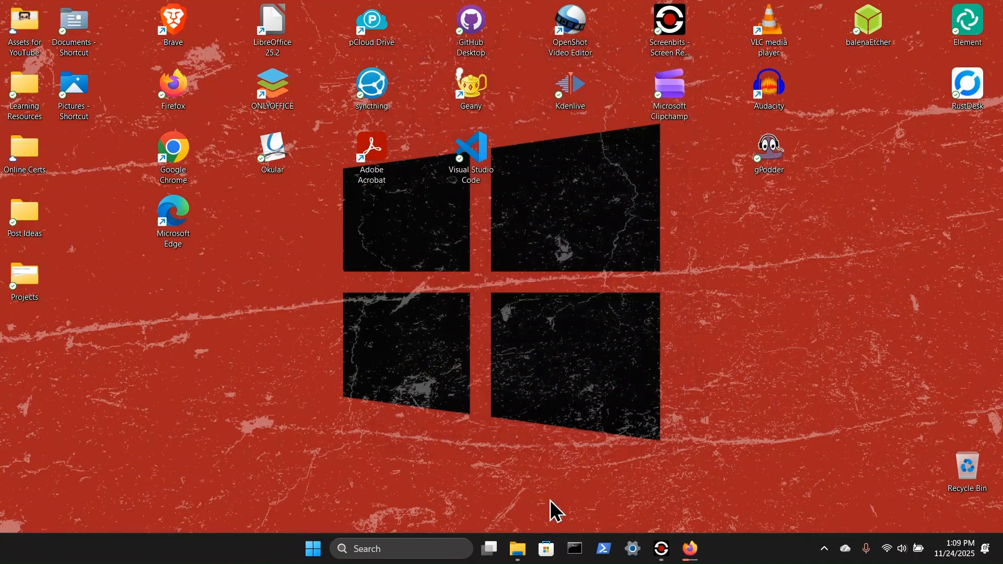
Step: Move rufus-4.11 from the Downloads folder onto the desktop below balenaEtcher and close the Downloads window
left_click(519, 549)
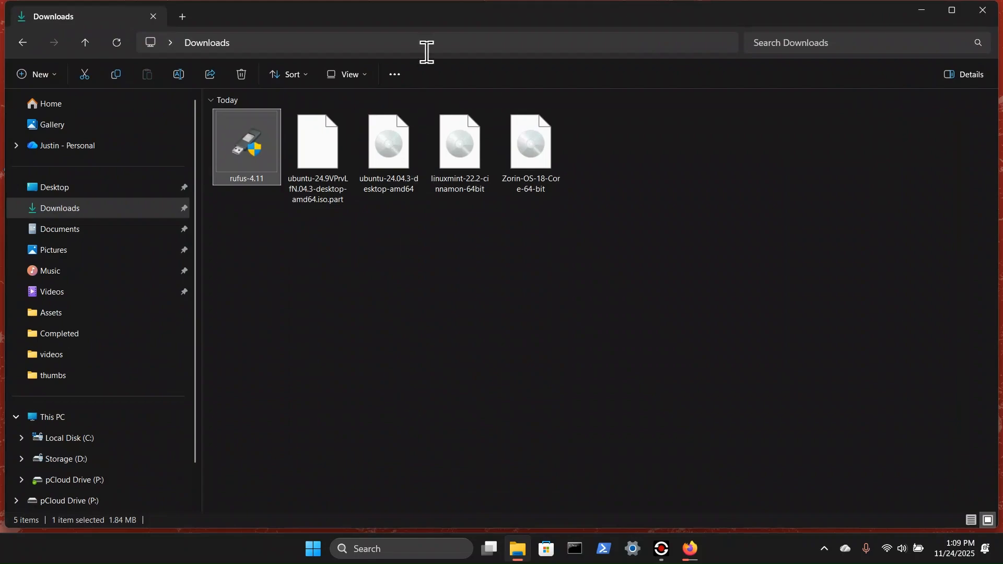
left_click_drag(425, 15, 427, 225)
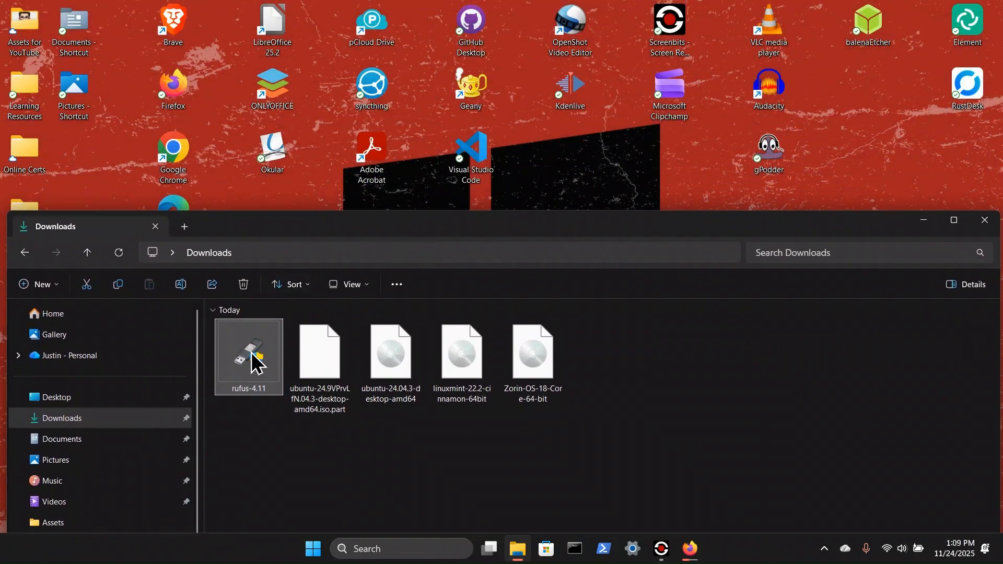
left_click_drag(253, 359, 868, 99)
left_click_drag(846, 226, 839, 224)
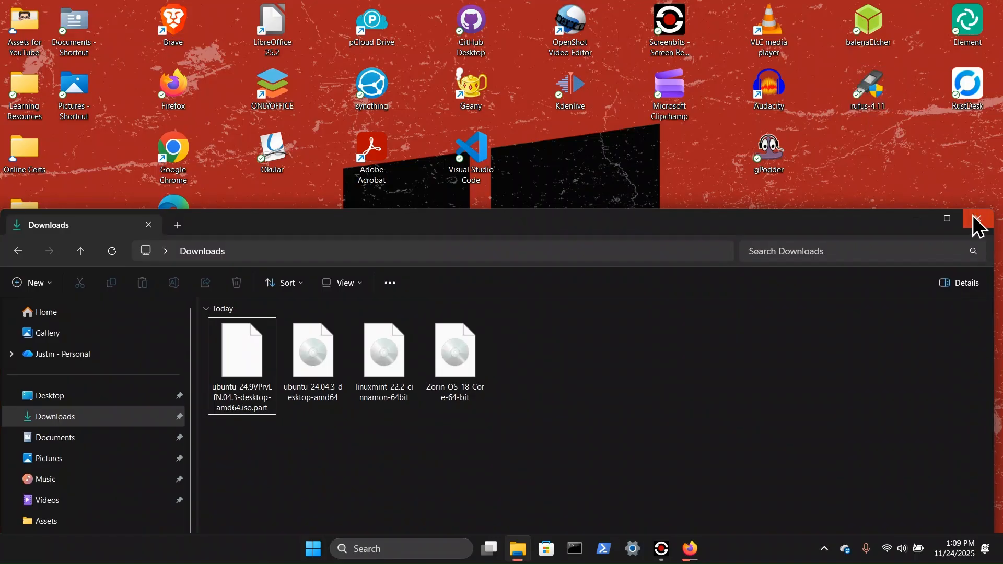
left_click(978, 219)
mouse_move(863, 85)
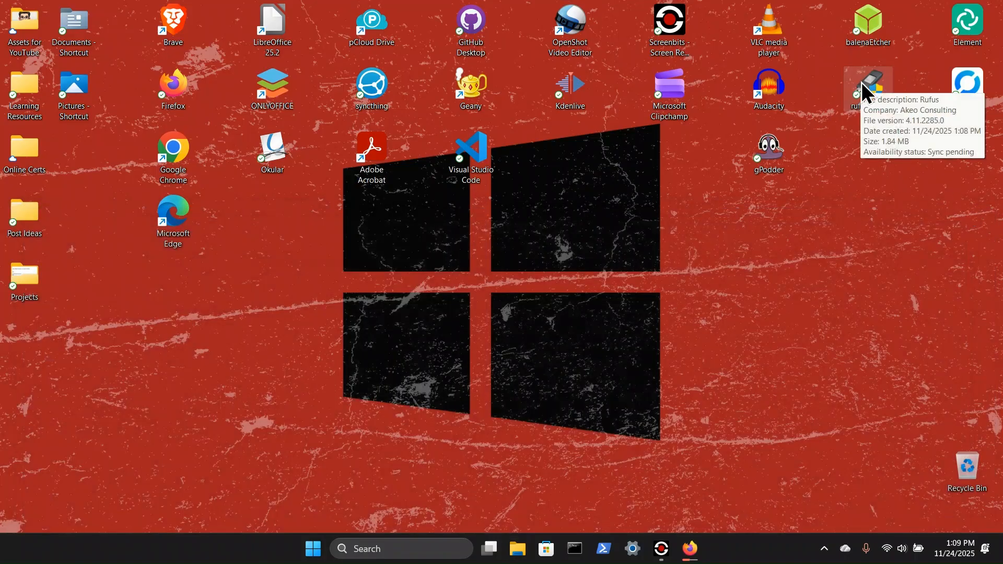
left_click(700, 277)
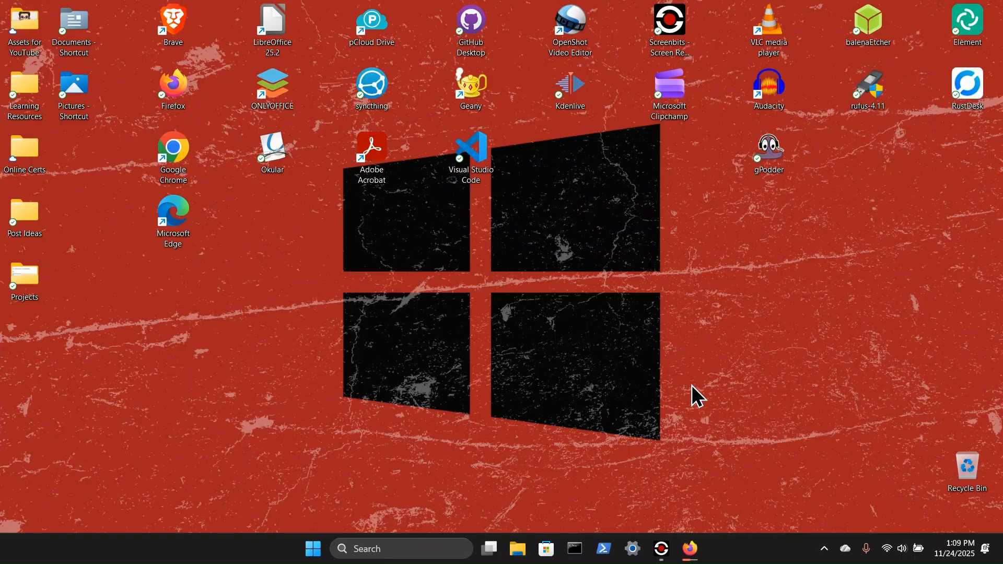
Step: Close the Rufus tab in Firefox, check the download status of ubuntu-24.04.3-desktop-amd64.iso, and close the browser
left_click(690, 549)
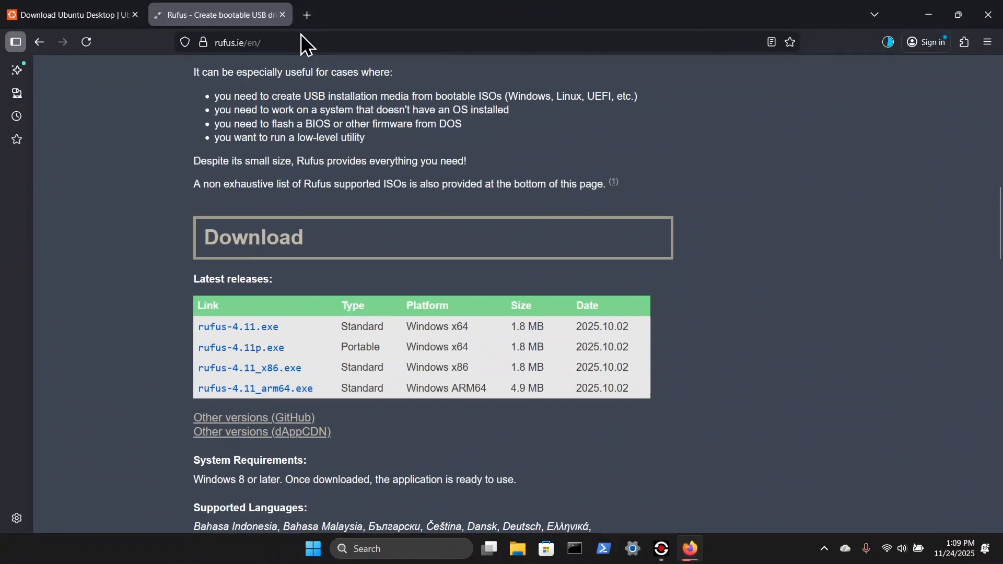
left_click(282, 14)
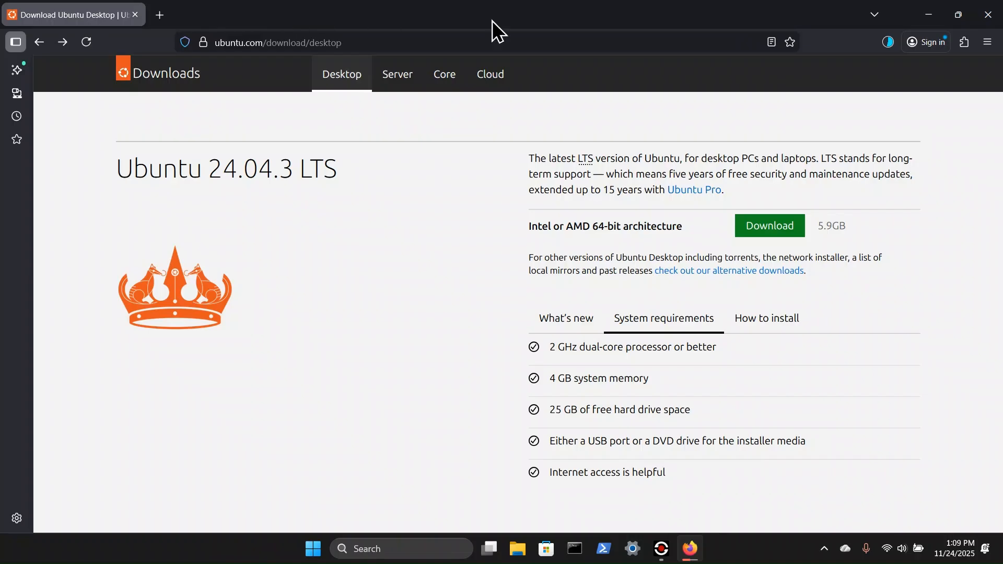
left_click(886, 45)
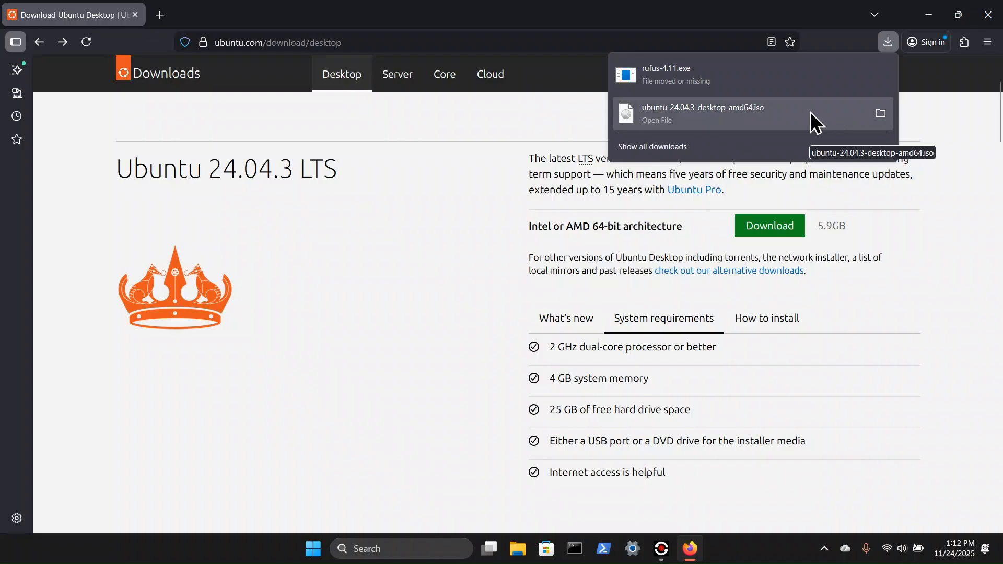
left_click(992, 21)
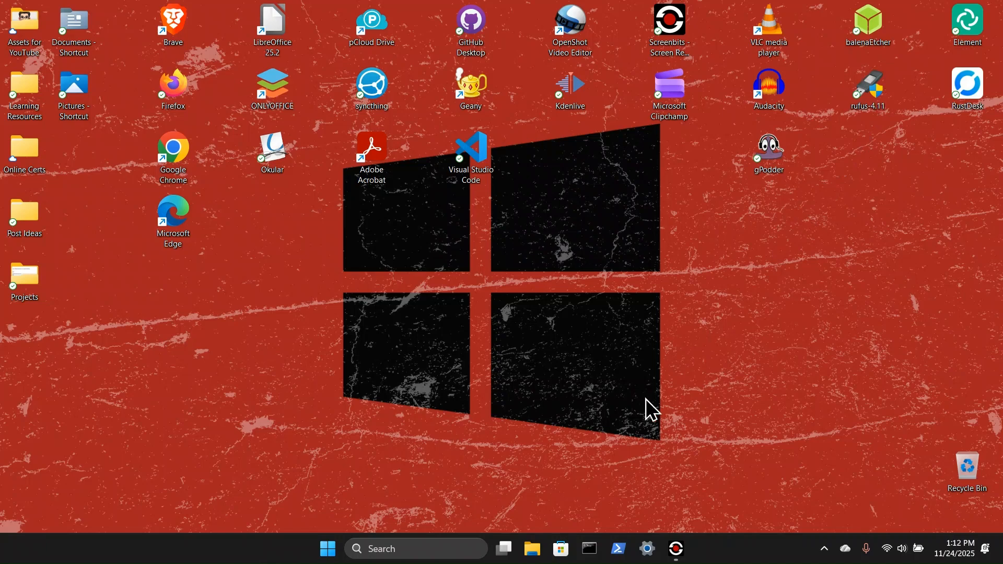
Step: Look for the ubuntu-24.04.3-desktop-amd64 image in the Downloads folder in File Explorer and close the window
left_click(532, 549)
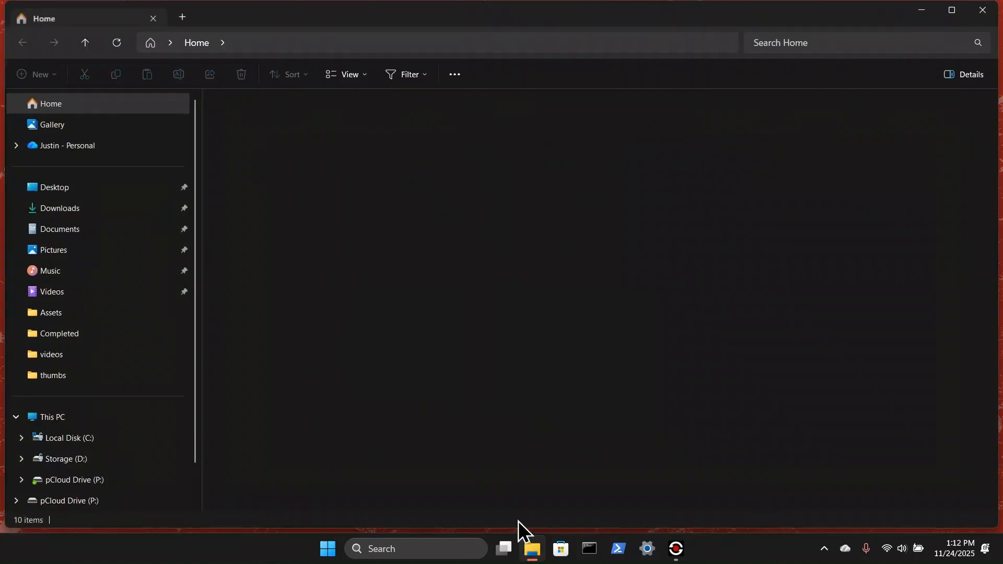
left_click(87, 210)
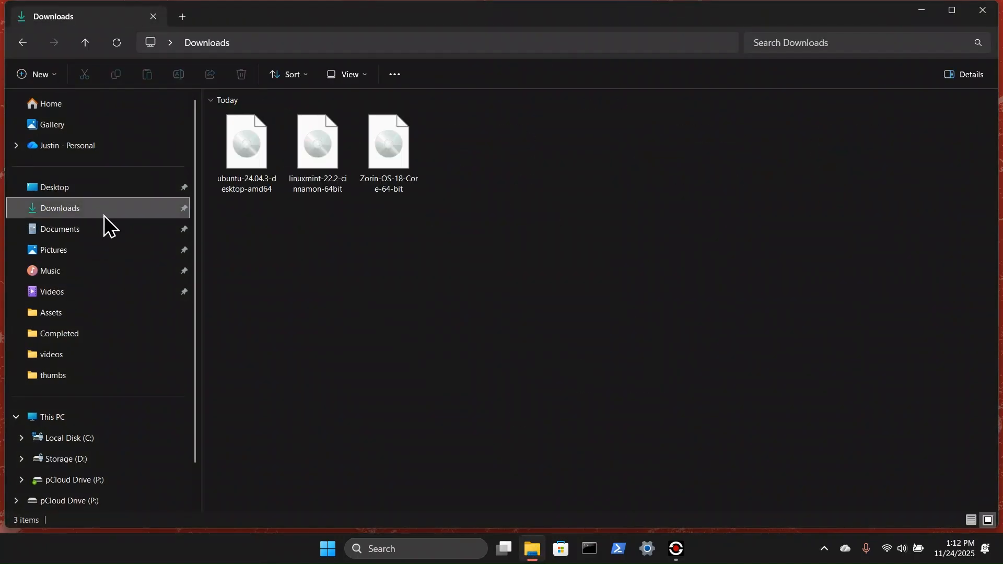
mouse_move(253, 191)
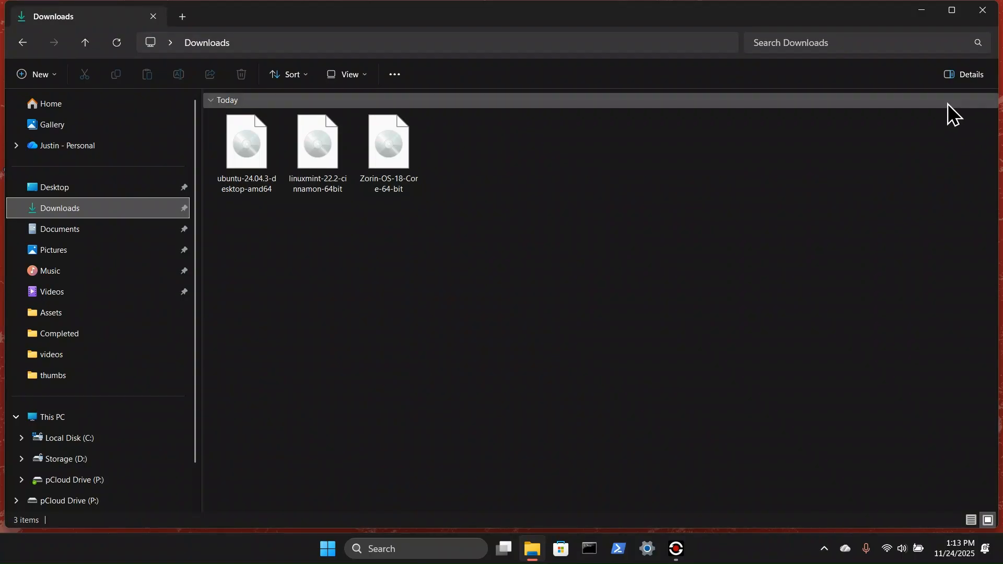
left_click(983, 10)
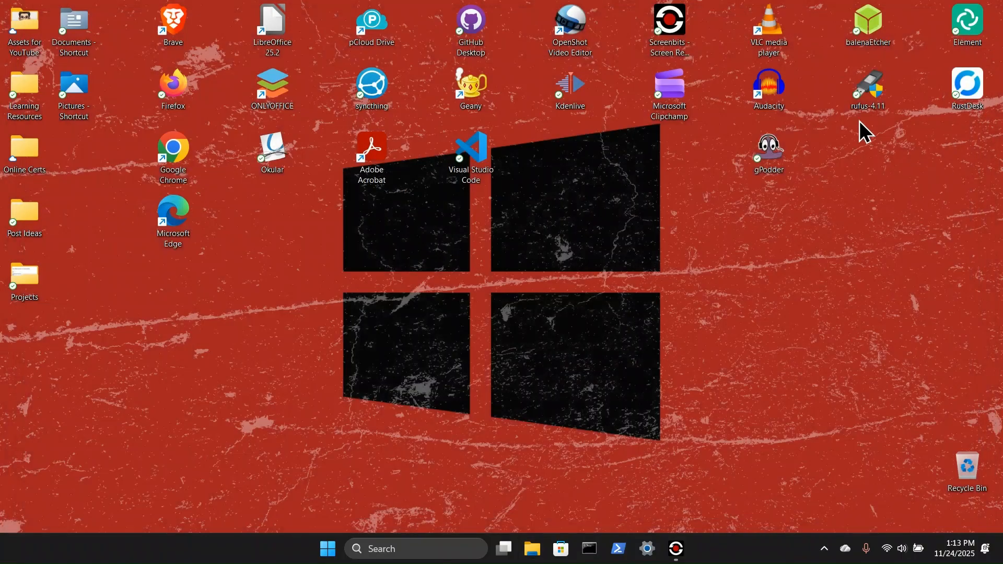
Step: Launch rufus-4.11 from the desktop, dismiss the empty USB drive window, and choose NEW VOLUME (E:) [32 GB] as the device
double_click(869, 101)
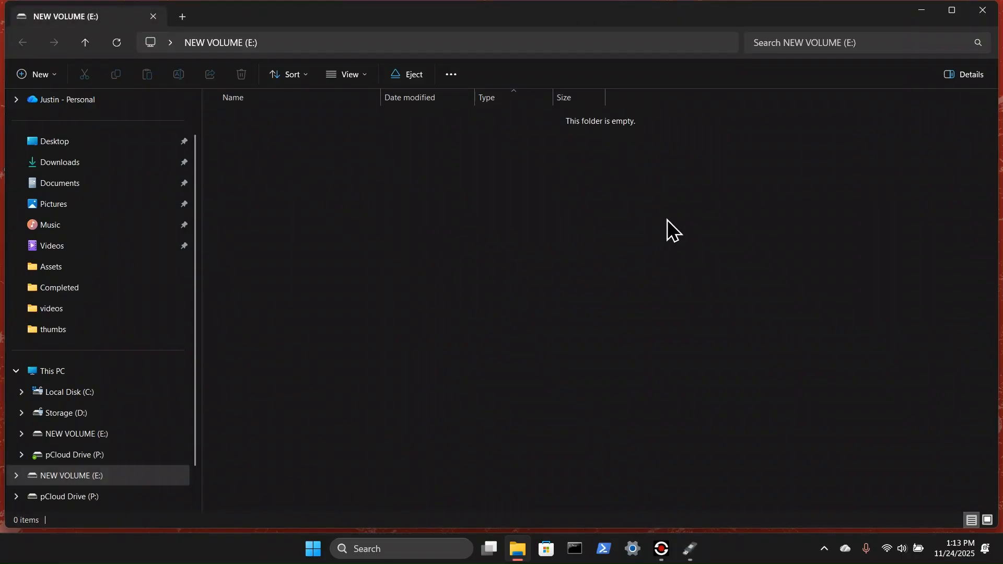
left_click(990, 19)
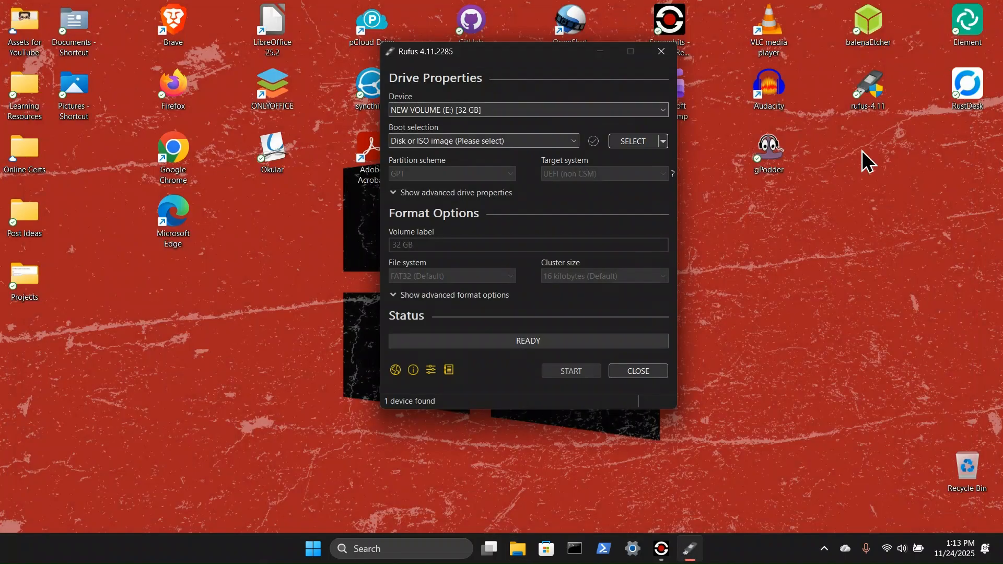
left_click(488, 112)
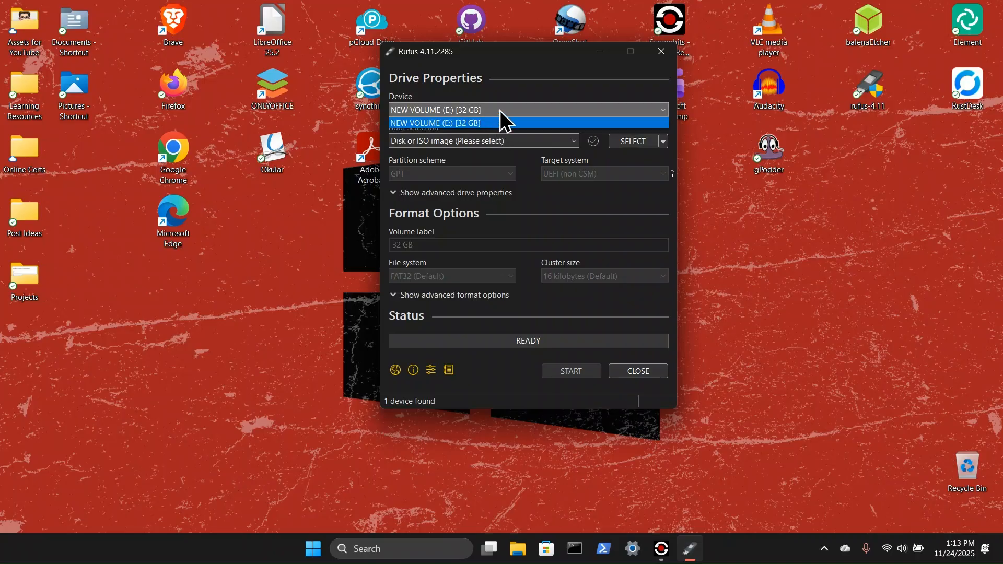
left_click(500, 111)
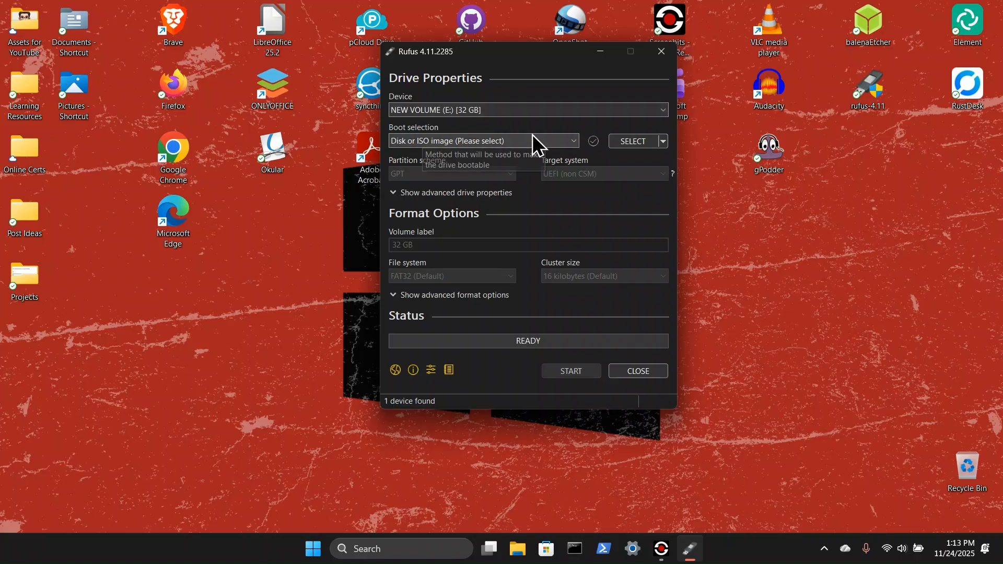
Step: Load ubuntu-24.04.3-desktop-amd64 from the Downloads folder as the boot image in Rufus
left_click(632, 142)
left_click(582, 175)
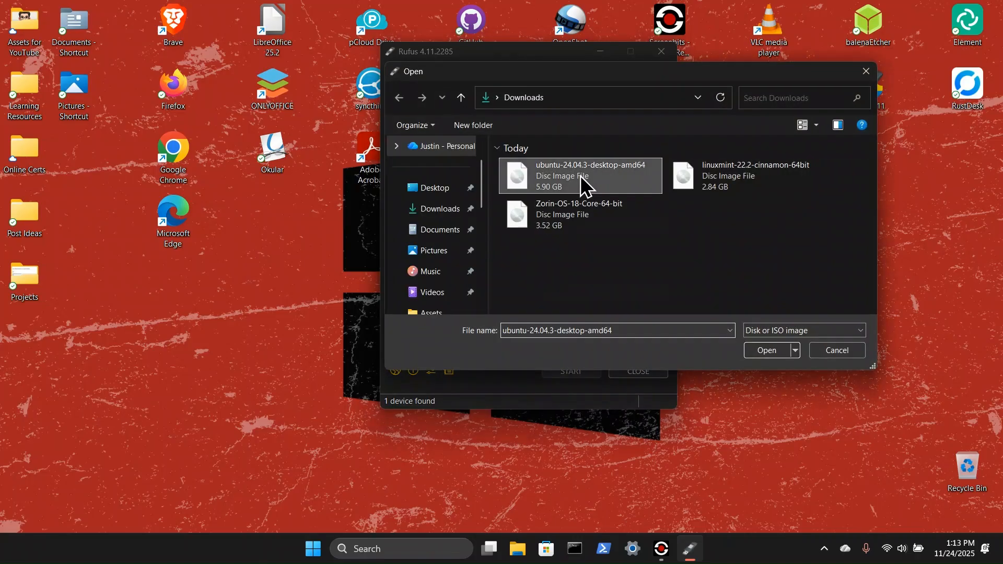
left_click(763, 351)
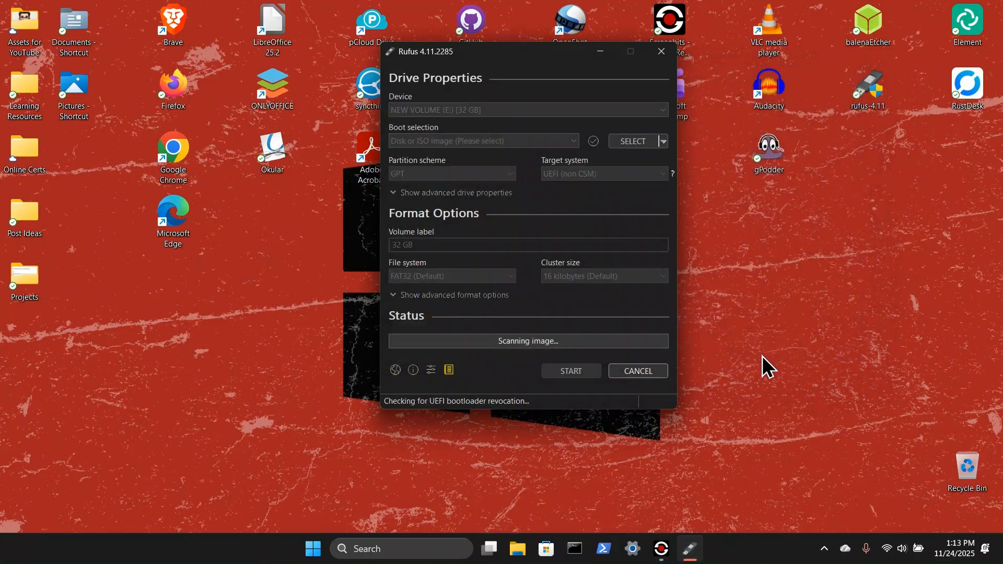
Step: Set the partition scheme for the Ubuntu USB drive to GPT
left_click(471, 203)
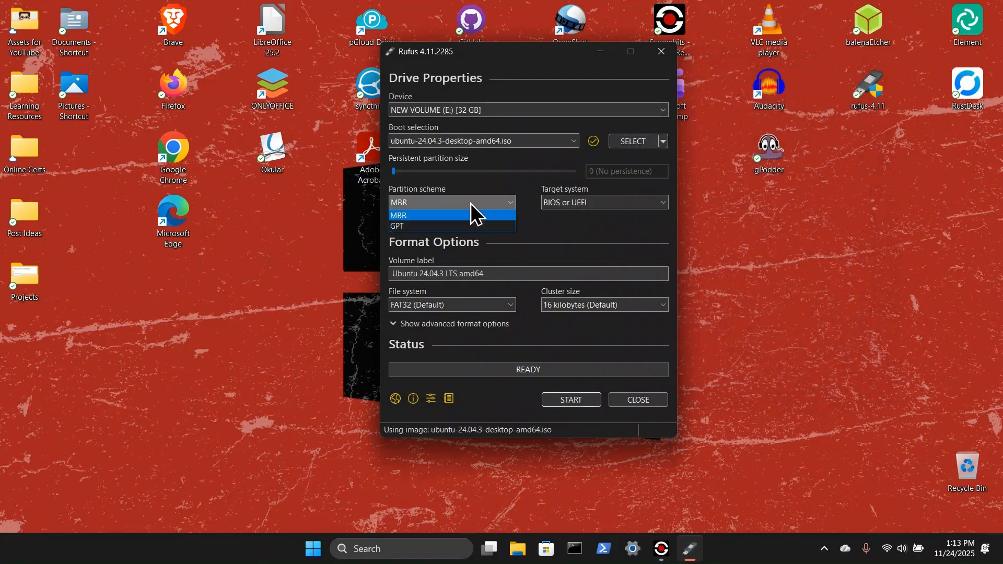
left_click(459, 228)
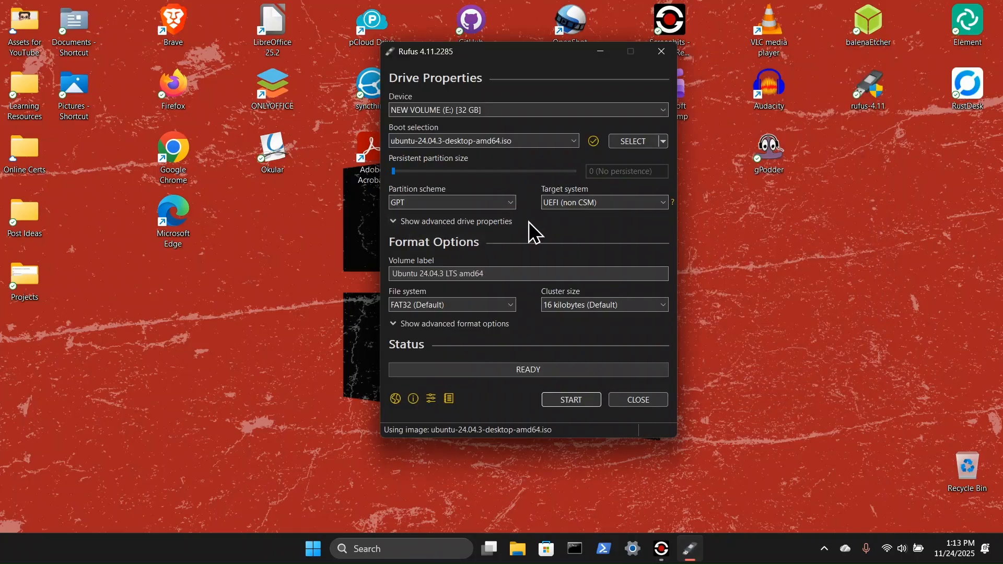
left_click(503, 203)
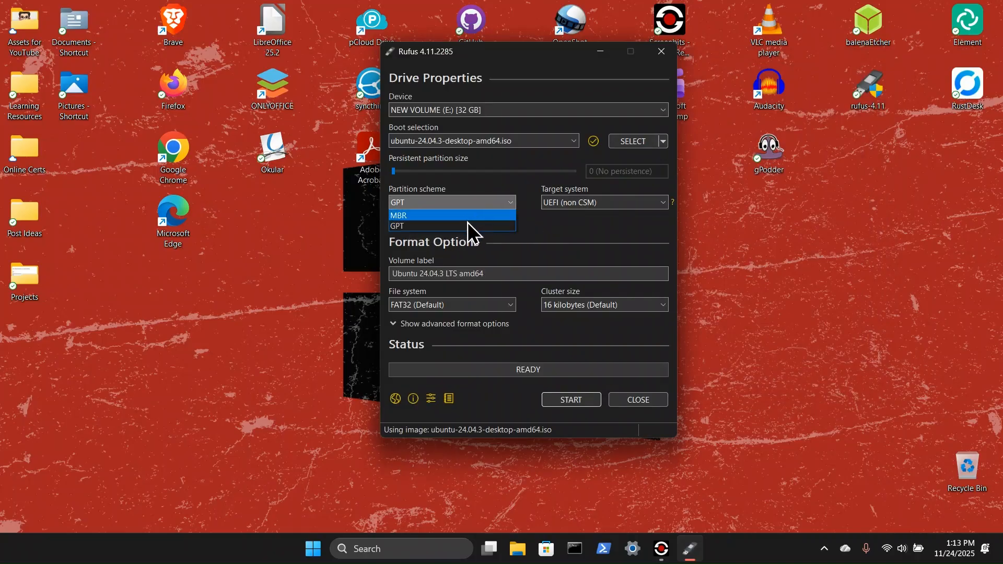
left_click(469, 224)
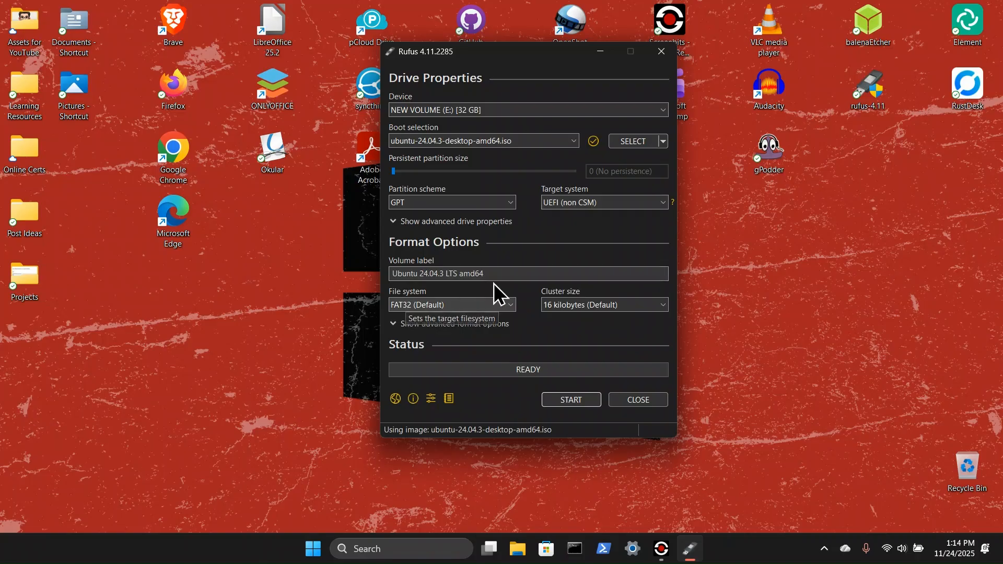
Step: Write the Ubuntu image to the USB drive in ISO Image mode, accepting the erasure of its data, and close Rufus when finished
left_click(555, 399)
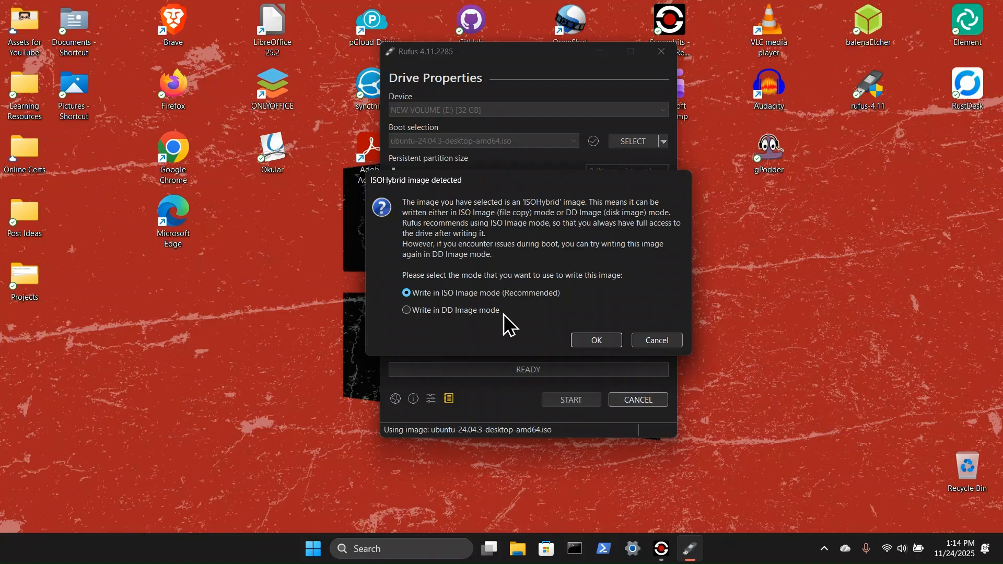
left_click(584, 344)
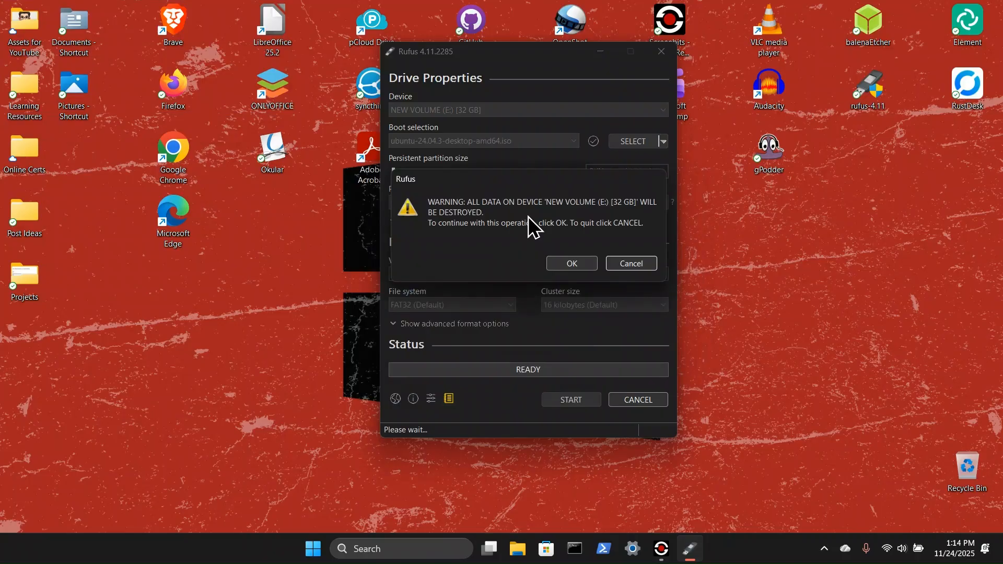
left_click(567, 264)
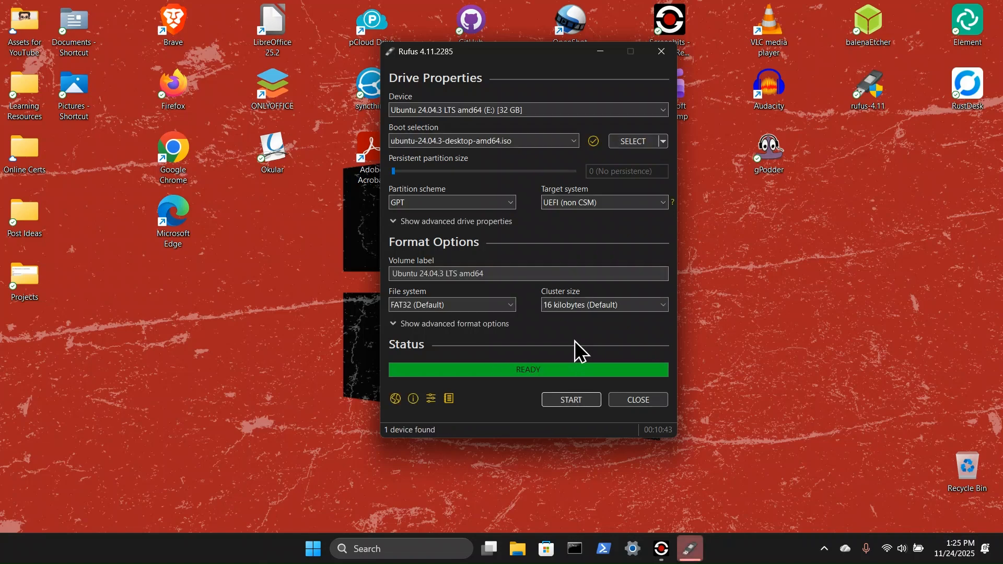
left_click(632, 399)
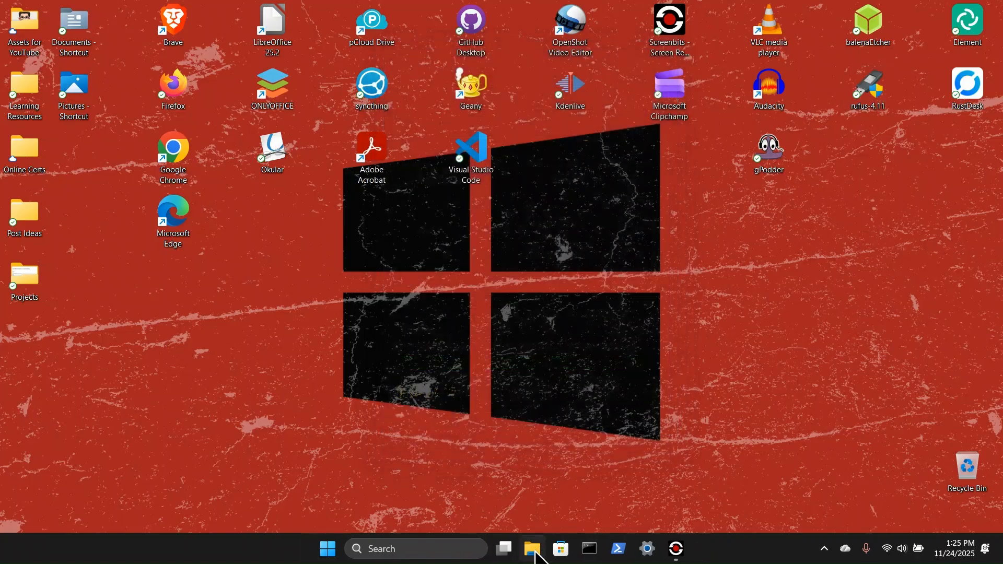
Step: View the contents of the UBUNTU 24_0 (E:) drive in File Explorer and eject the drive
left_click(533, 550)
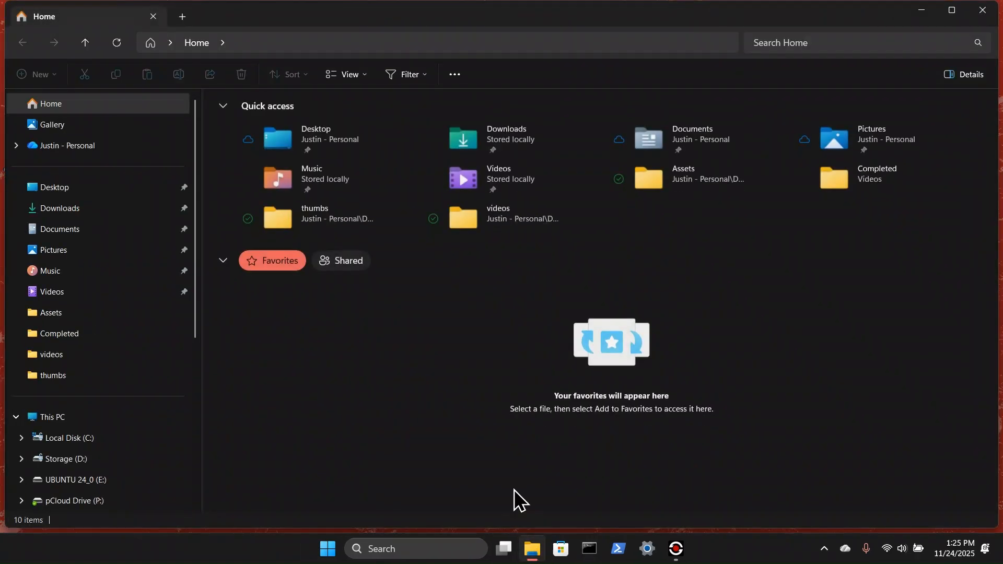
left_click(108, 480)
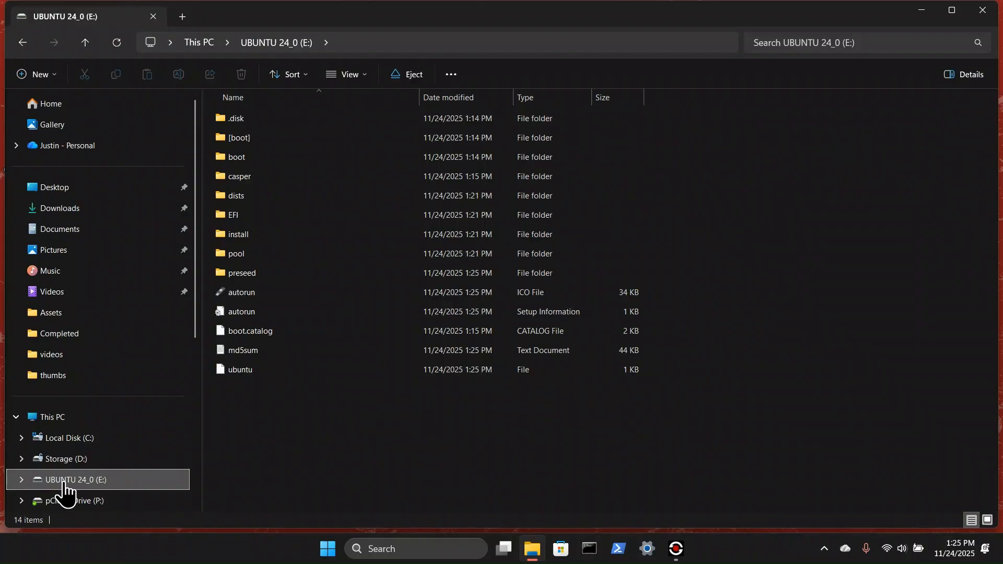
right_click(62, 486)
left_click(86, 361)
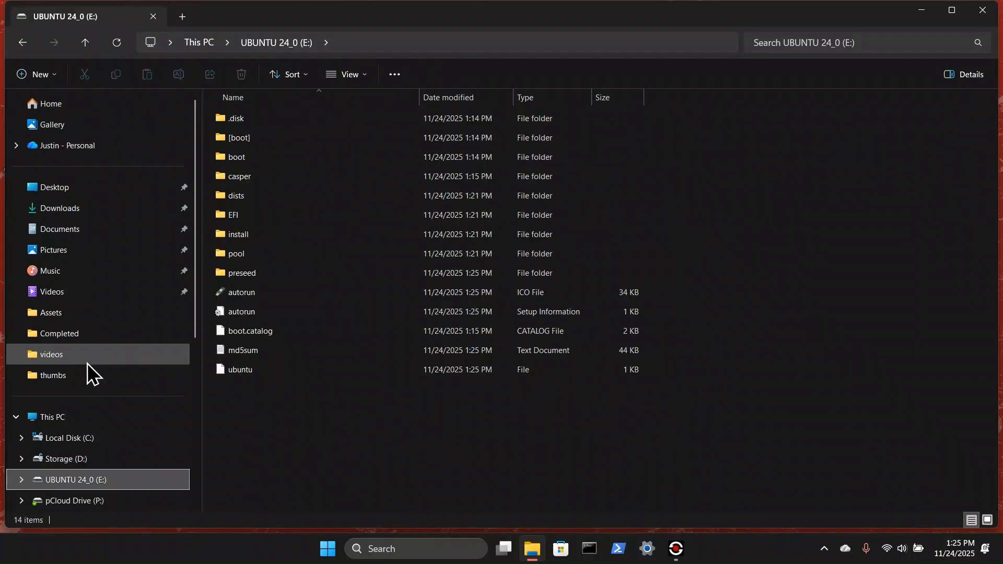